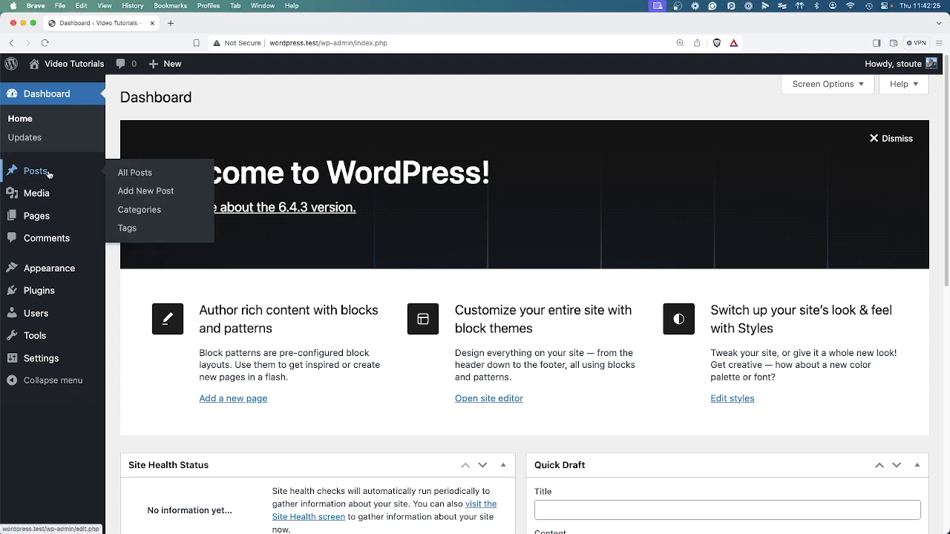
# Open the Posts list and view the published Hello world! post on the site.
pyautogui.click(49, 174)
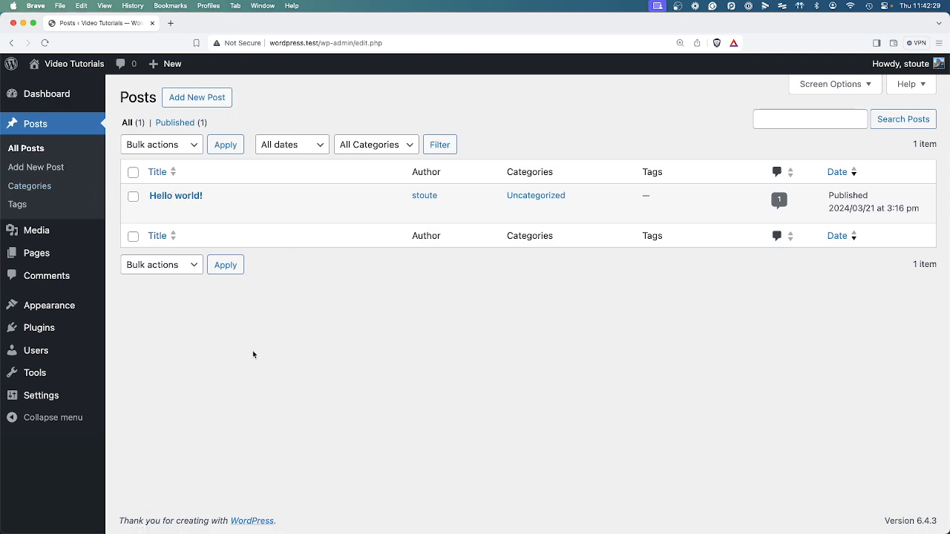
pyautogui.click(257, 211)
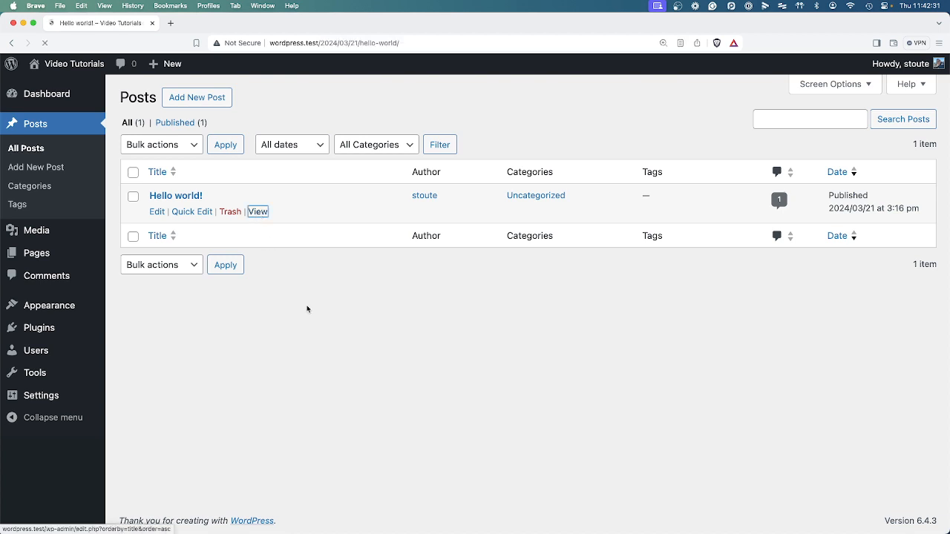
# Highlight the post's title and body text on the site, then return to the Posts list.
pyautogui.moveTo(271, 225); pyautogui.dragTo(518, 233)
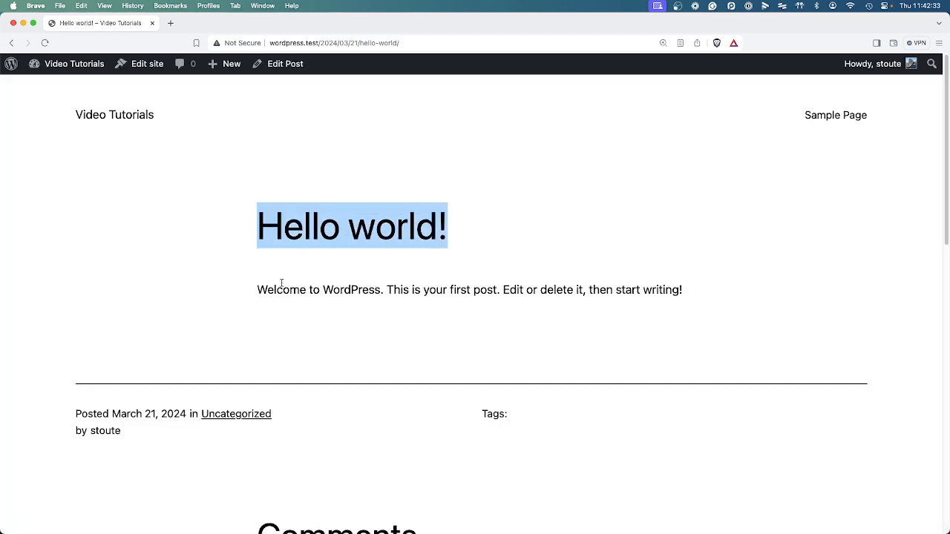
pyautogui.moveTo(281, 283); pyautogui.dragTo(678, 290)
pyautogui.click(539, 301)
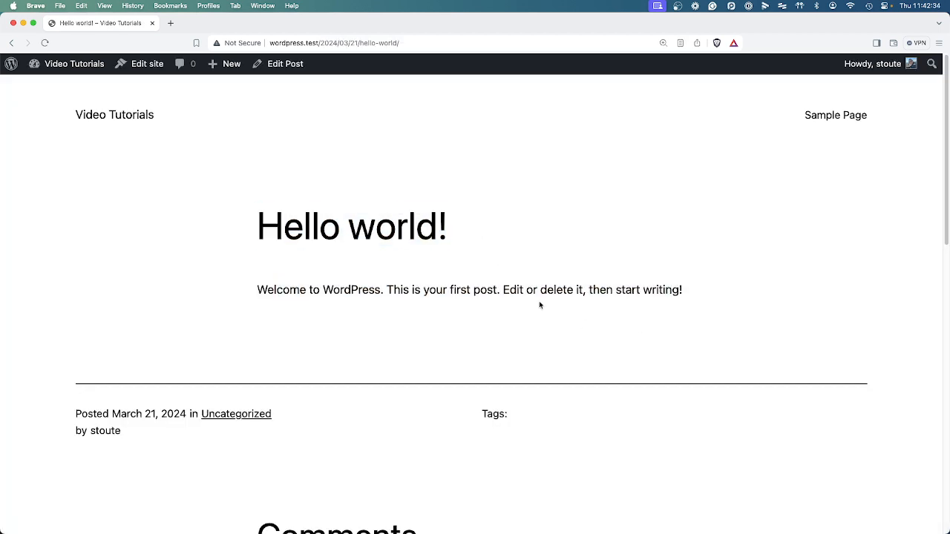
pyautogui.click(11, 43)
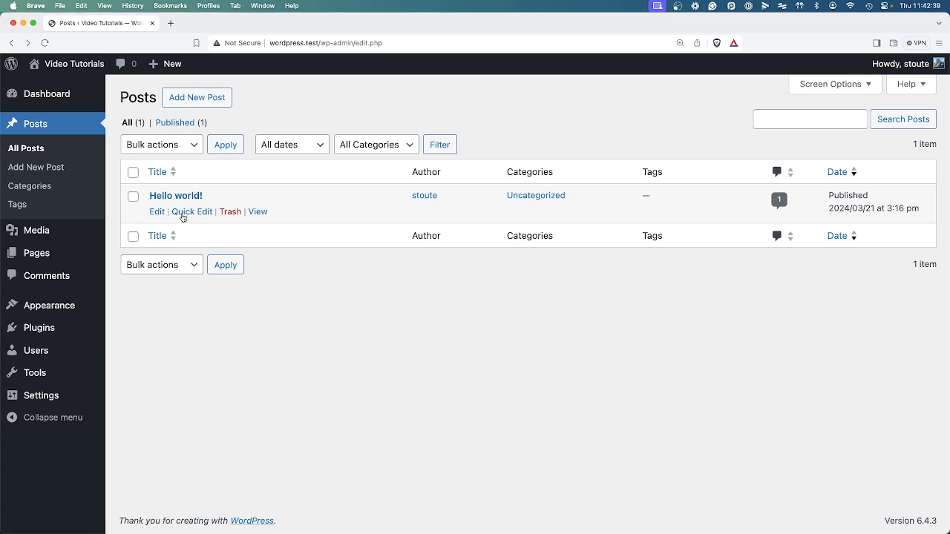
# Open Quick Edit for the Hello world! post and cancel it without changes.
pyautogui.click(200, 213)
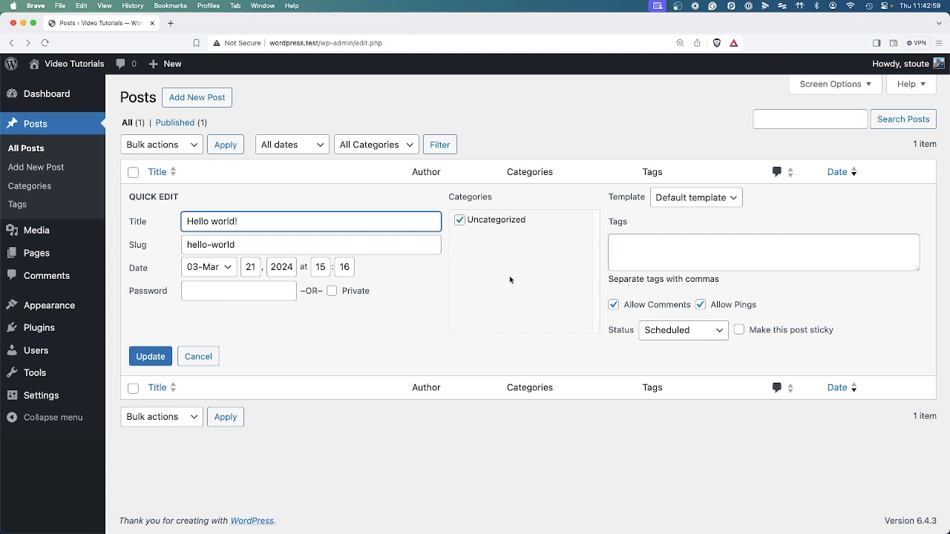
pyautogui.click(210, 356)
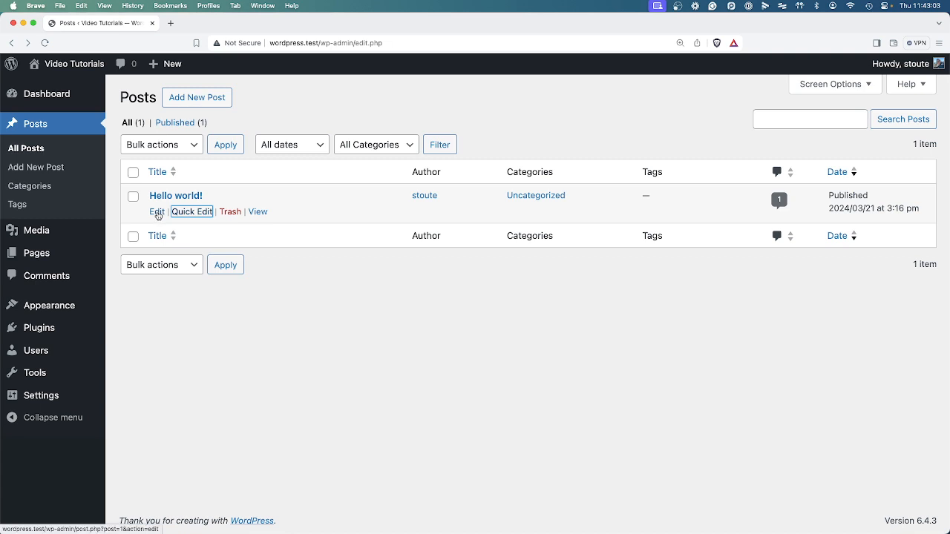
pyautogui.click(289, 294)
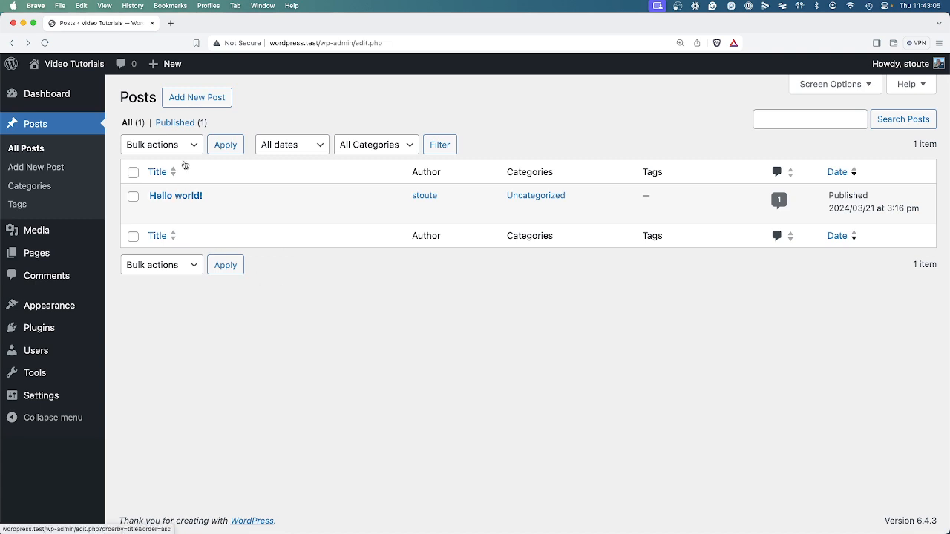
# Start a new post, dismiss the block editor welcome guide, and title it "Post Title".
pyautogui.click(199, 102)
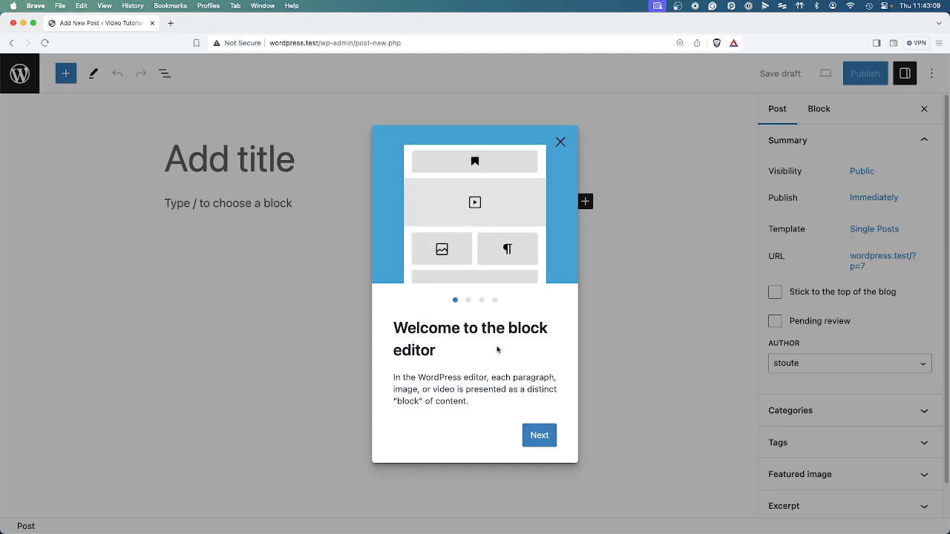
pyautogui.click(559, 143)
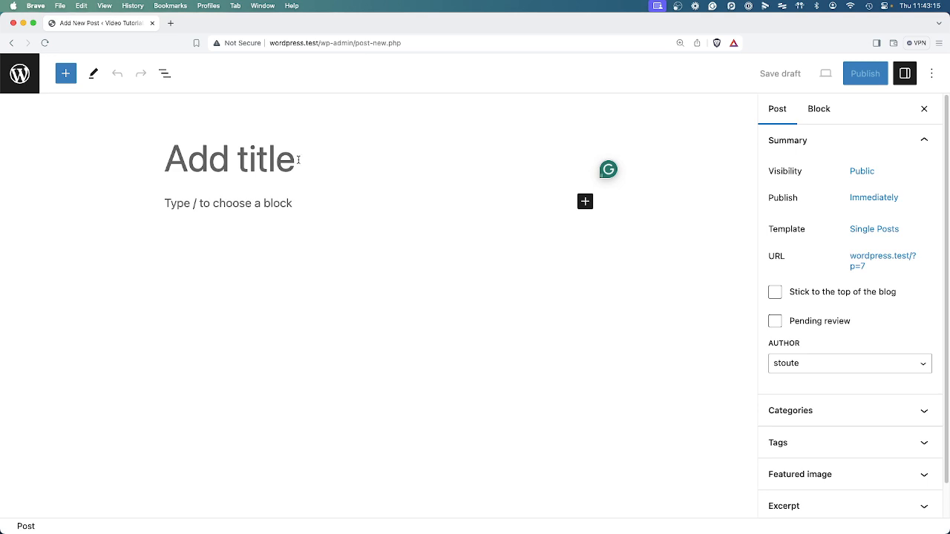
pyautogui.write('Post Title')
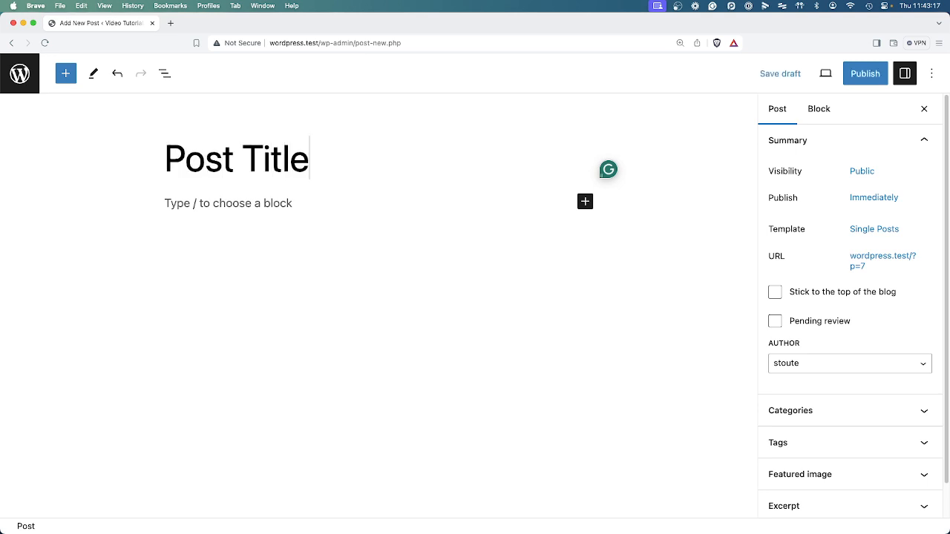
# Browse the full block library from the inserter beside the empty paragraph, then close it.
pyautogui.click(251, 205)
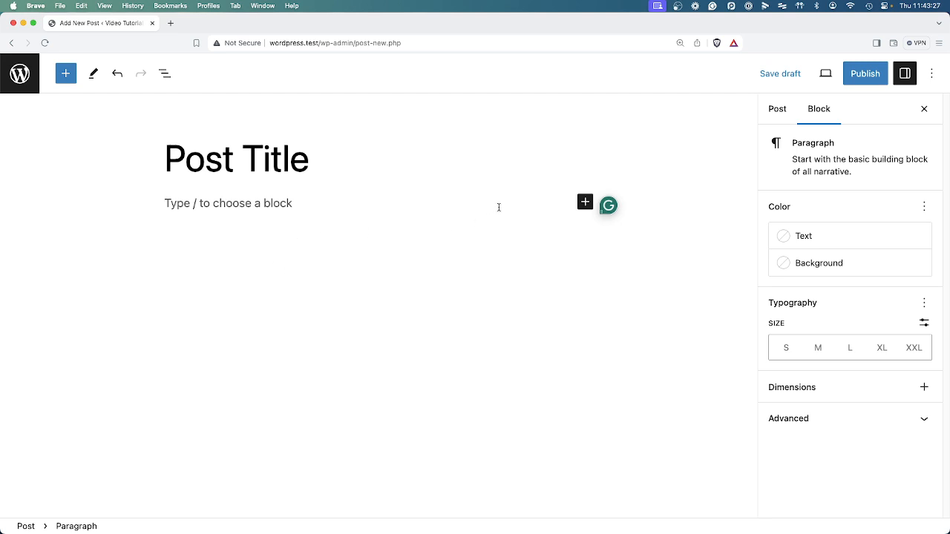
pyautogui.click(584, 202)
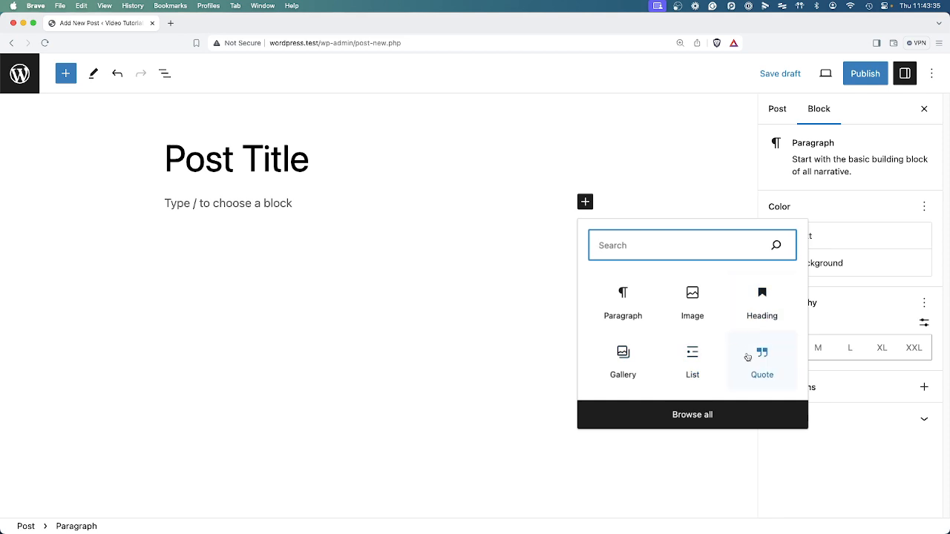
pyautogui.click(706, 426)
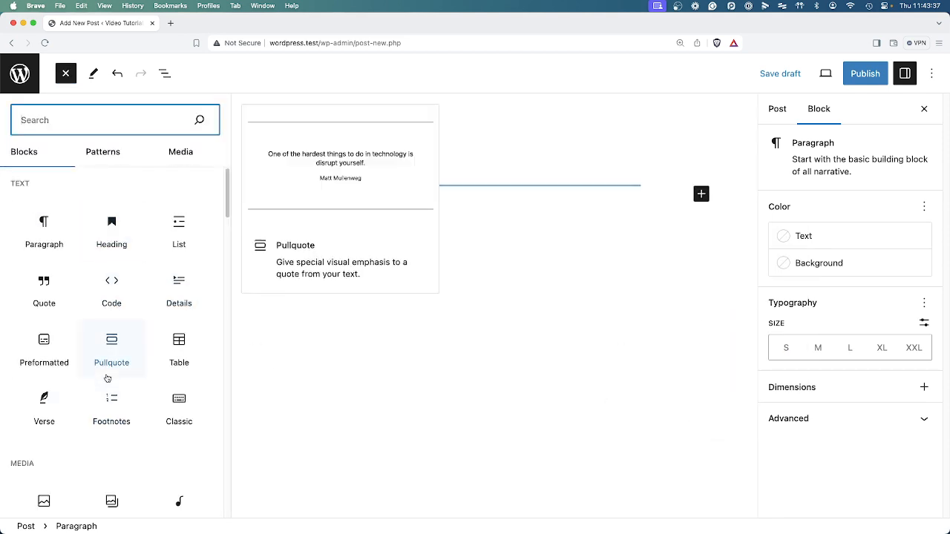
pyautogui.scroll(-1, 130, 394)
pyautogui.scroll(1, 131, 395)
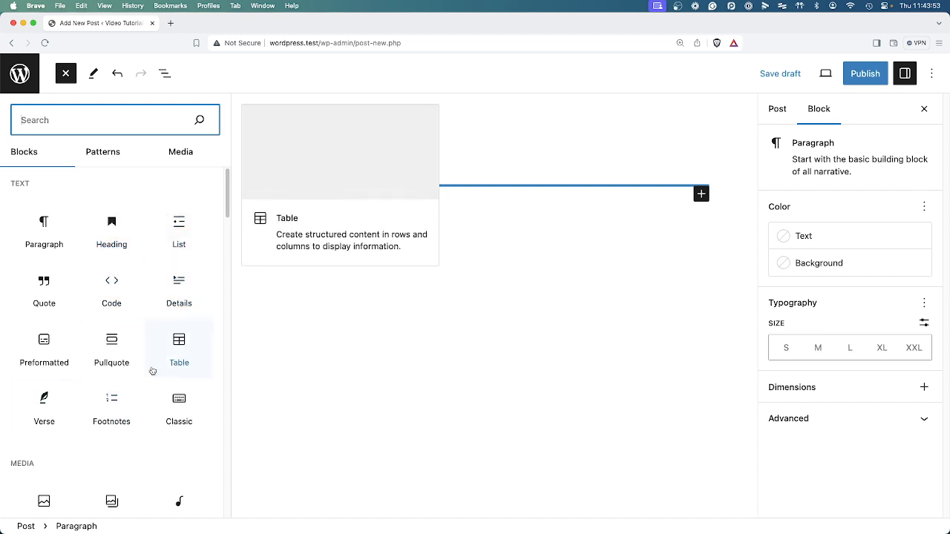
pyautogui.scroll(-5, 147, 365)
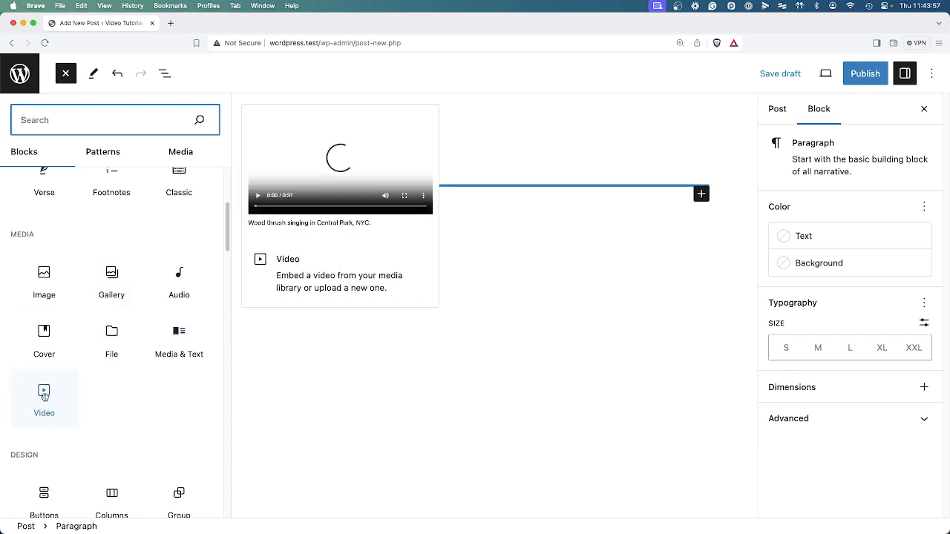
pyautogui.scroll(-5, 125, 399)
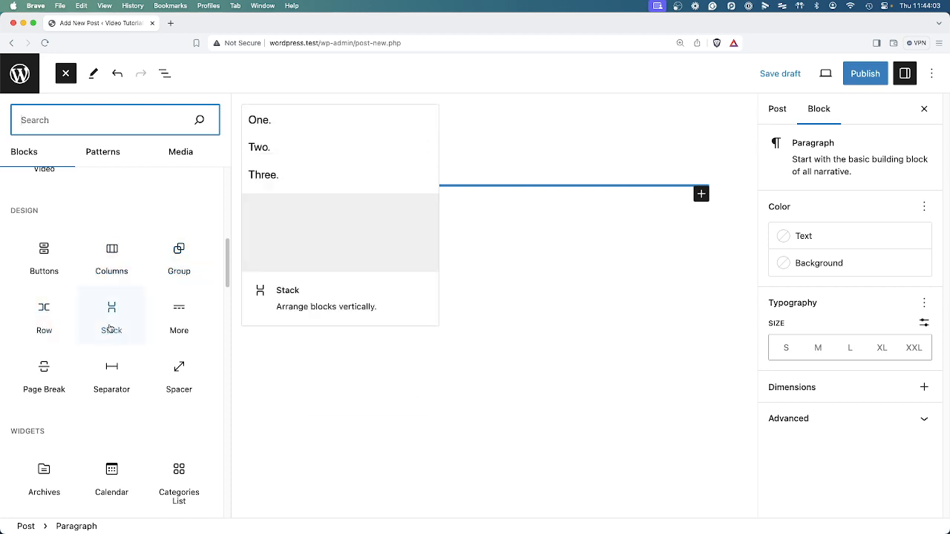
pyautogui.scroll(-4, 111, 329)
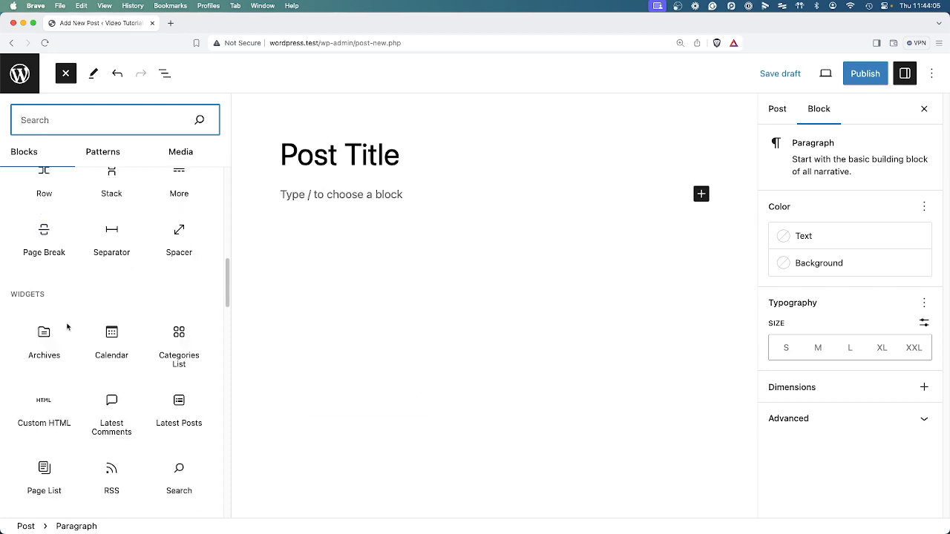
pyautogui.scroll(-8, 122, 384)
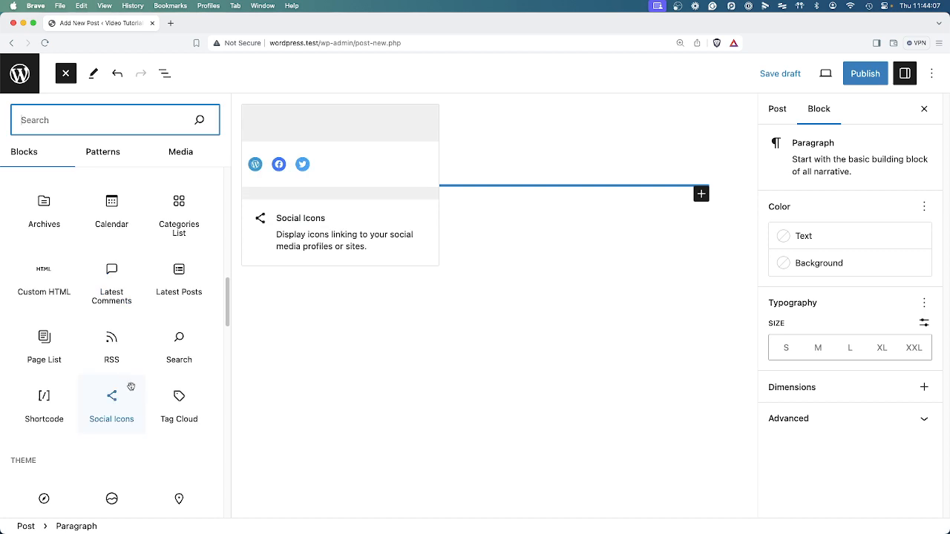
pyautogui.scroll(-1, 132, 394)
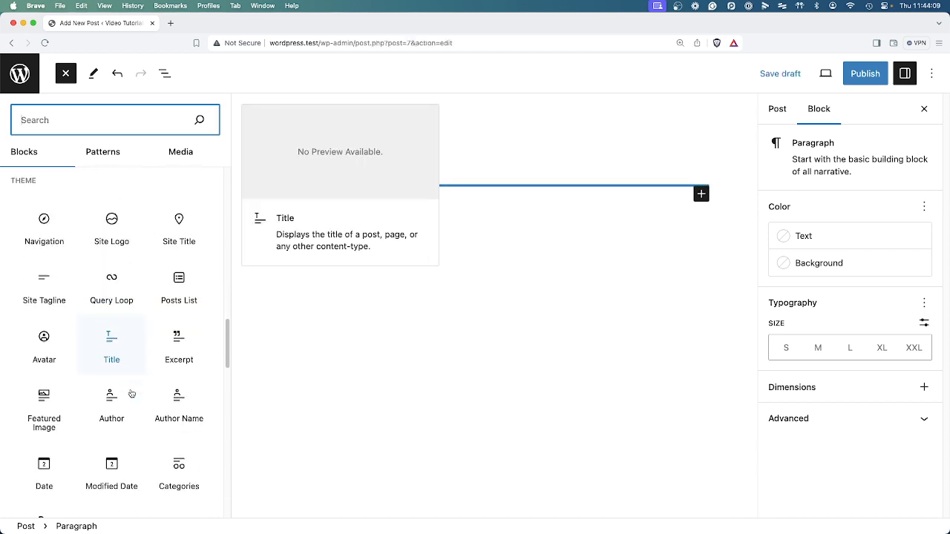
pyautogui.click(526, 346)
# Insert a Heading block with the slash command, keep level H2, and fill it with "dnajskdfnsdjkvnsdkljfs".
pyautogui.click(211, 203)
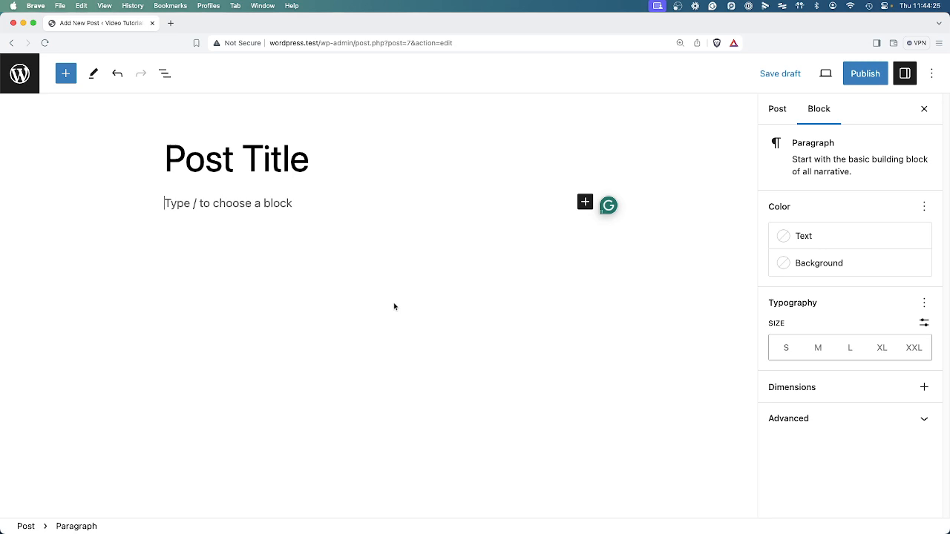
pyautogui.write('/')
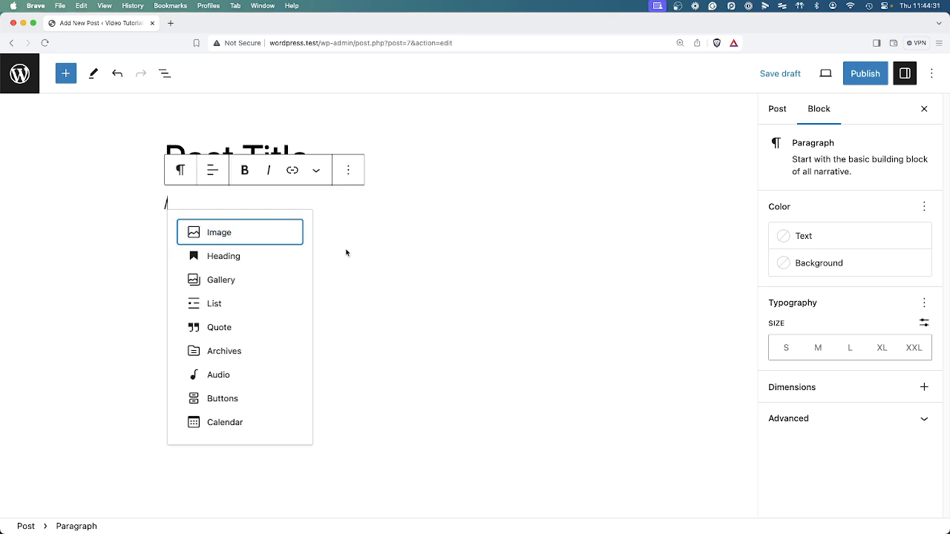
pyautogui.write('head')
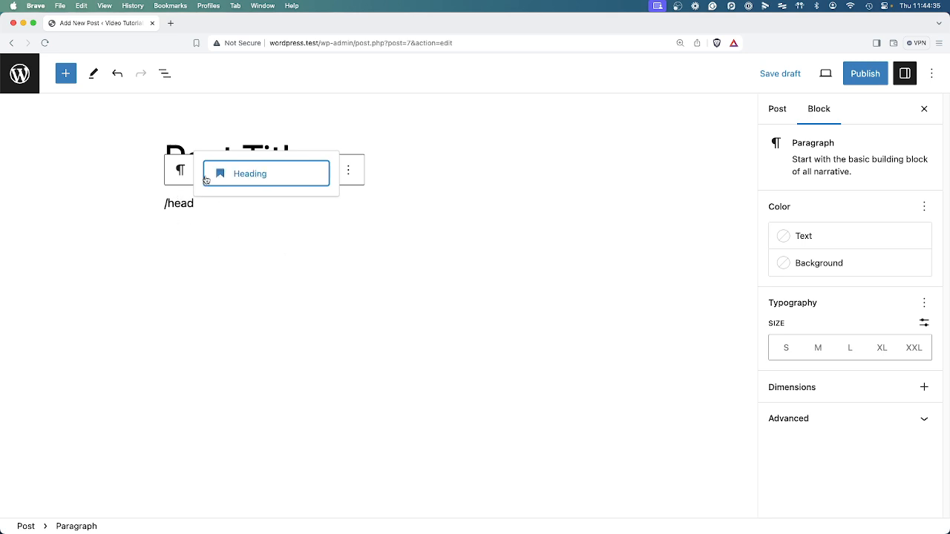
pyautogui.click(259, 176)
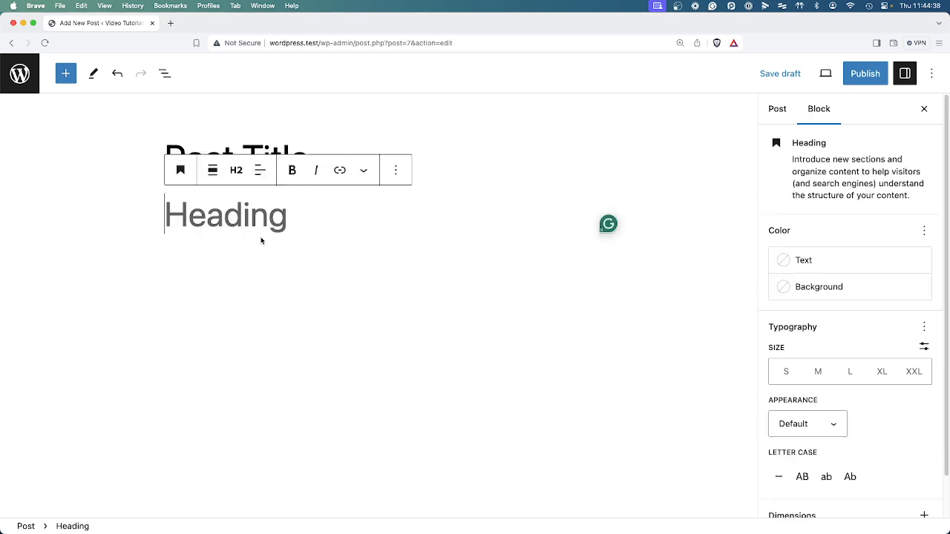
pyautogui.click(227, 172)
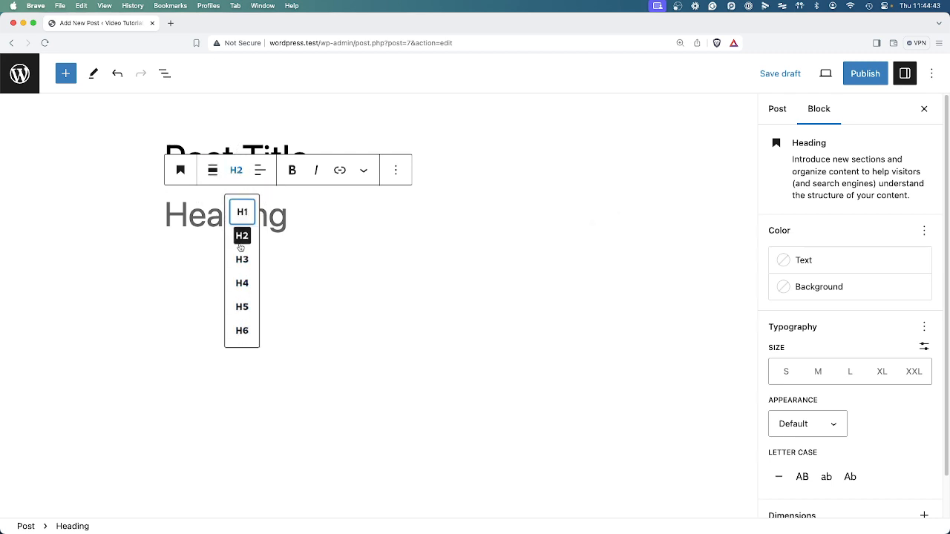
pyautogui.click(198, 213)
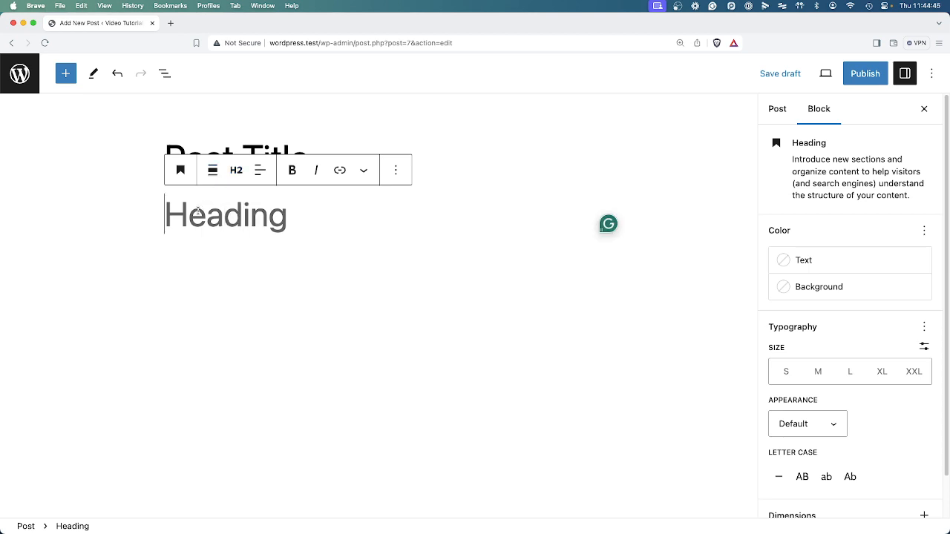
pyautogui.write('dnajskdfnsdjkvnsdkljfs')
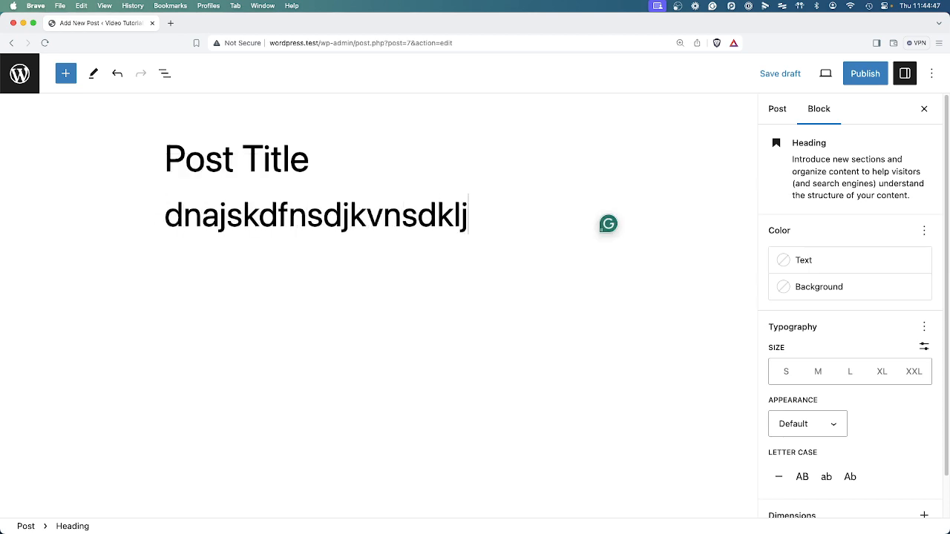
# Delete the heading block through its options menu.
pyautogui.doubleClick(310, 209)
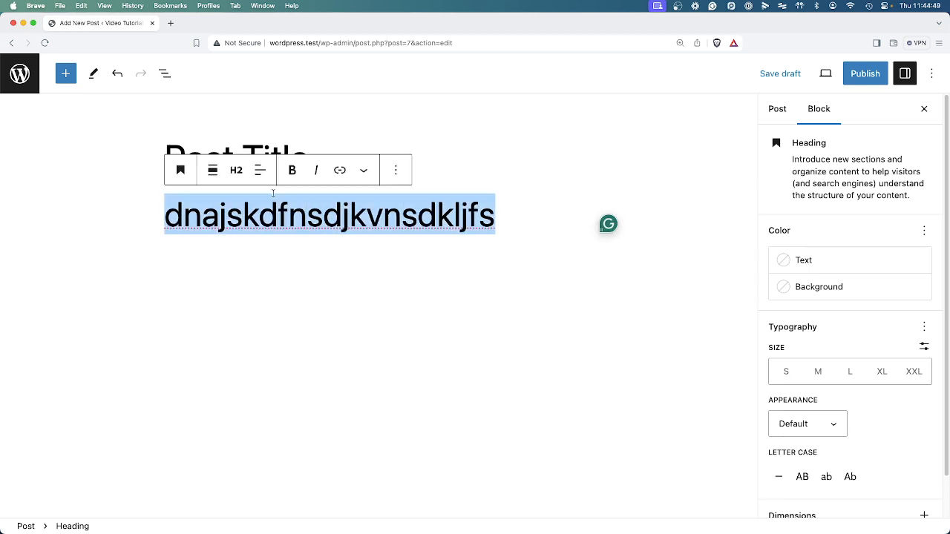
pyautogui.click(390, 171)
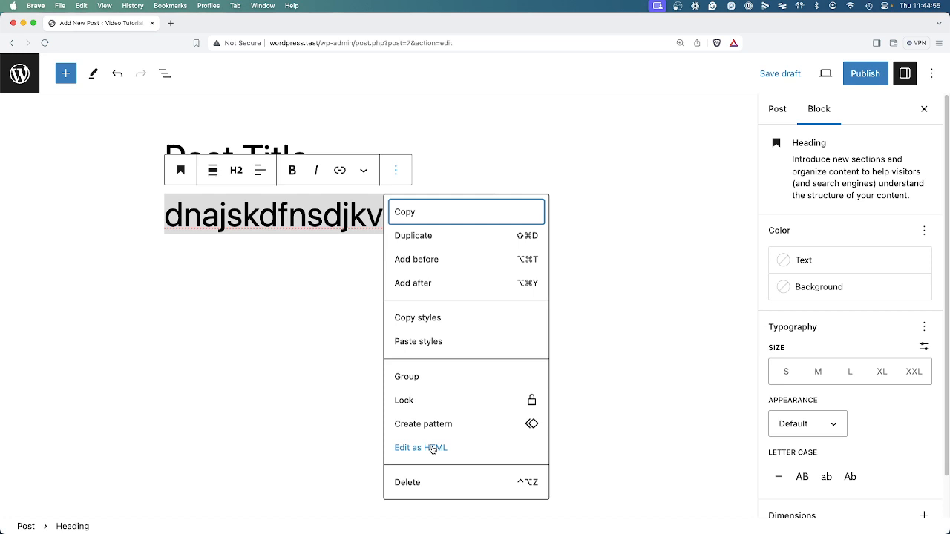
pyautogui.click(417, 486)
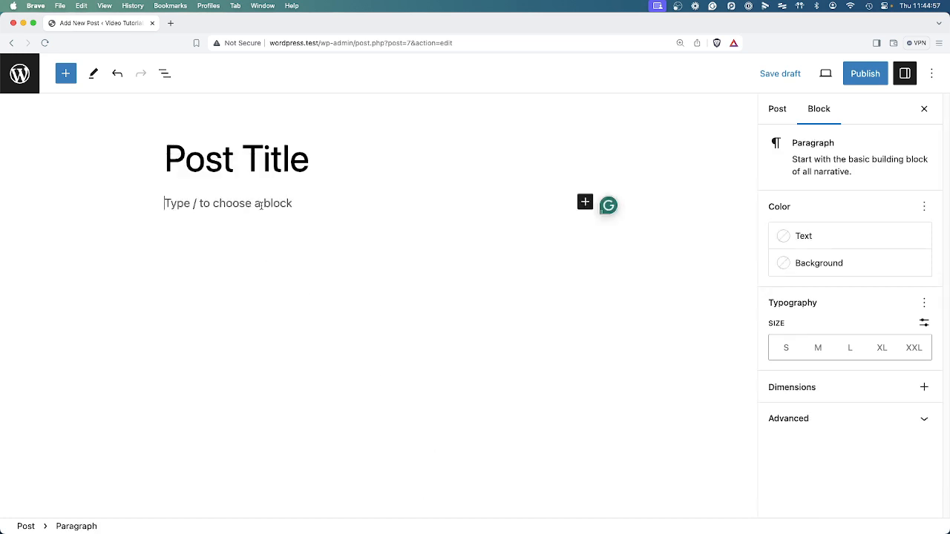
# Insert a Heading block below the title using the slash command "/head".
pyautogui.write('/h')
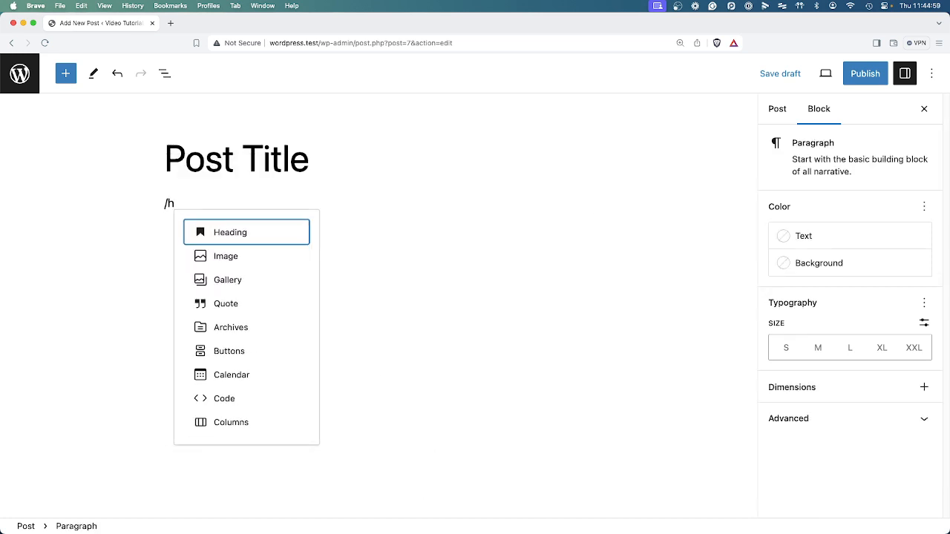
pyautogui.write('sdfvnbjvds')
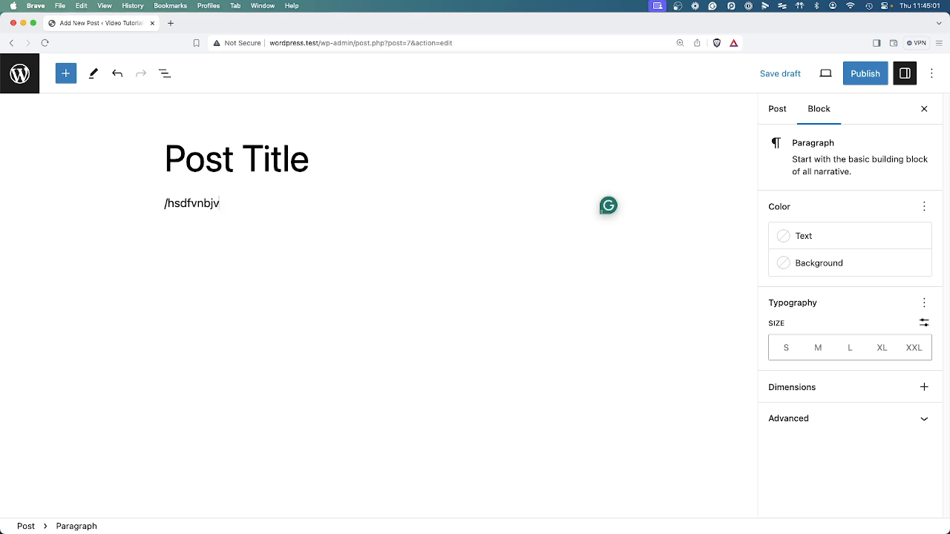
pyautogui.press('super+a')
pyautogui.write('/he')
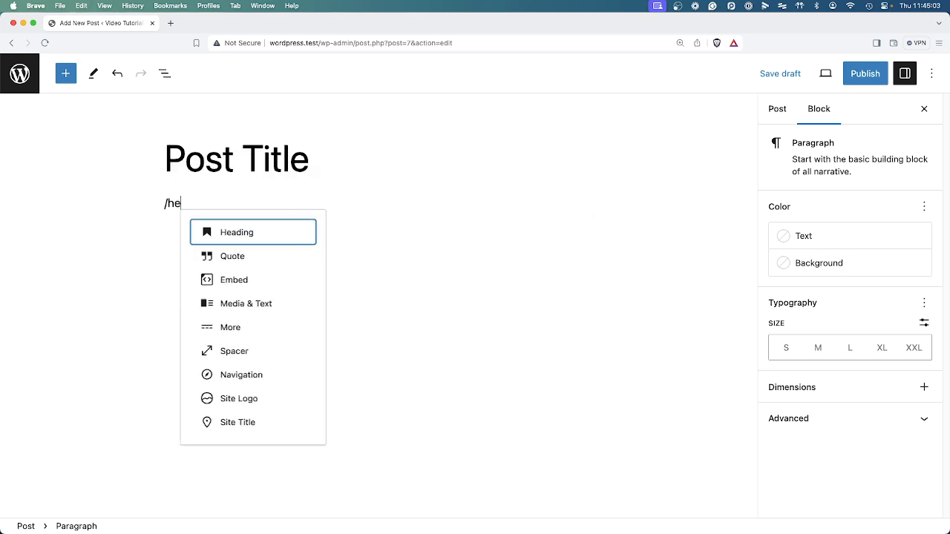
pyautogui.write('ad')
pyautogui.click(228, 180)
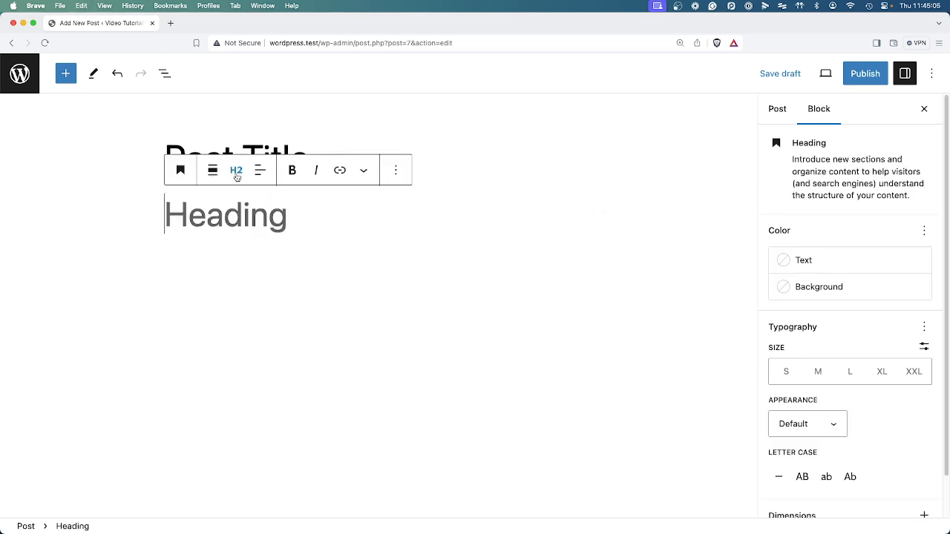
# Transform the empty heading block below the title into a paragraph block.
pyautogui.click(181, 172)
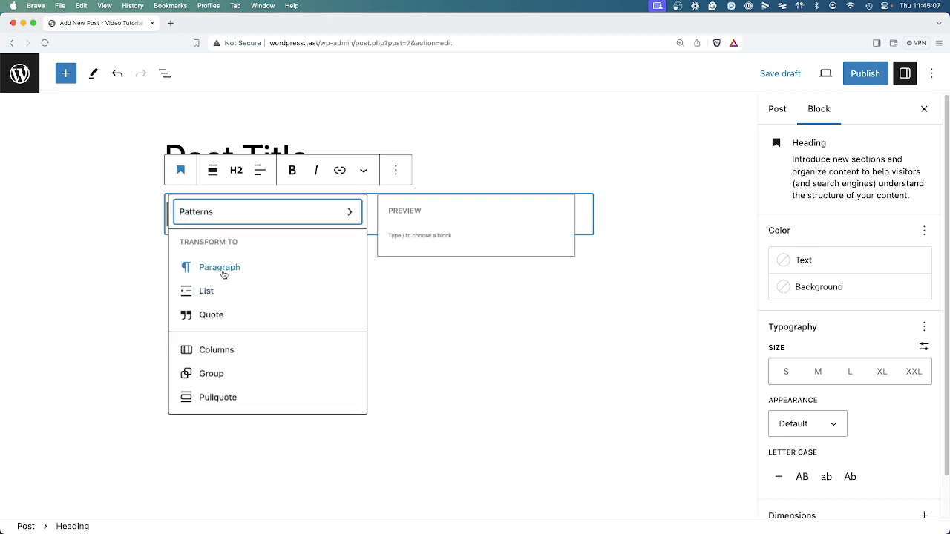
pyautogui.click(220, 268)
pyautogui.click(236, 207)
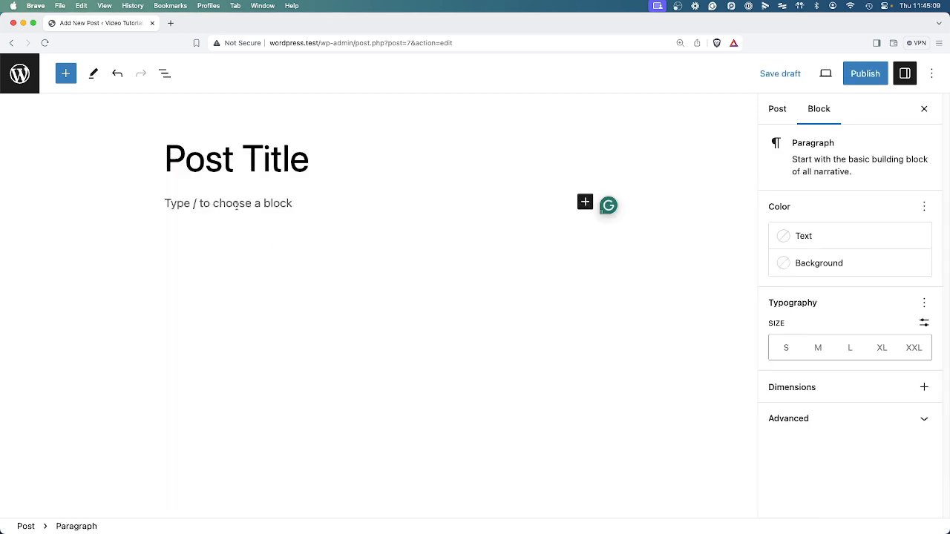
# Insert a Heading block with "/head" and write "This is the first sentence of my paragraph.".
pyautogui.write('/head')
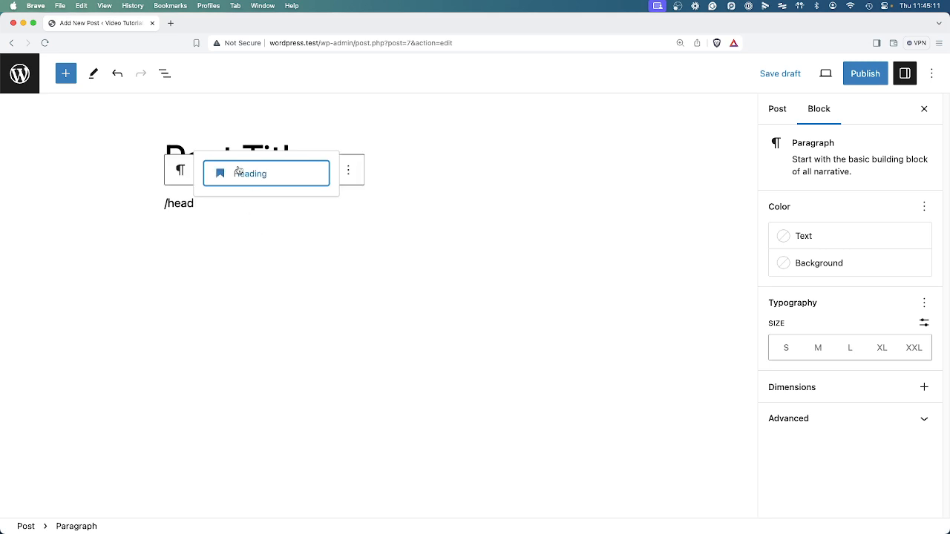
pyautogui.click(240, 171)
pyautogui.write('This i')
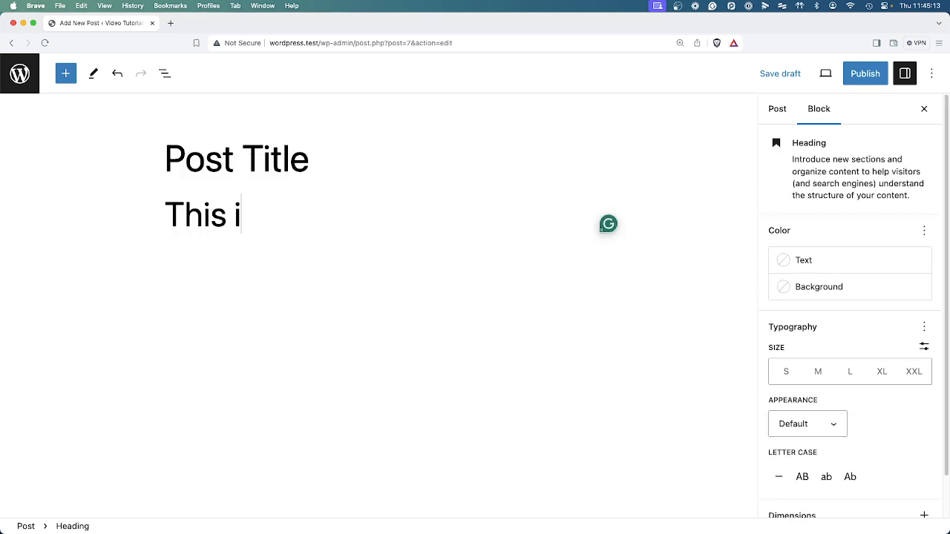
pyautogui.write('s the first sen')
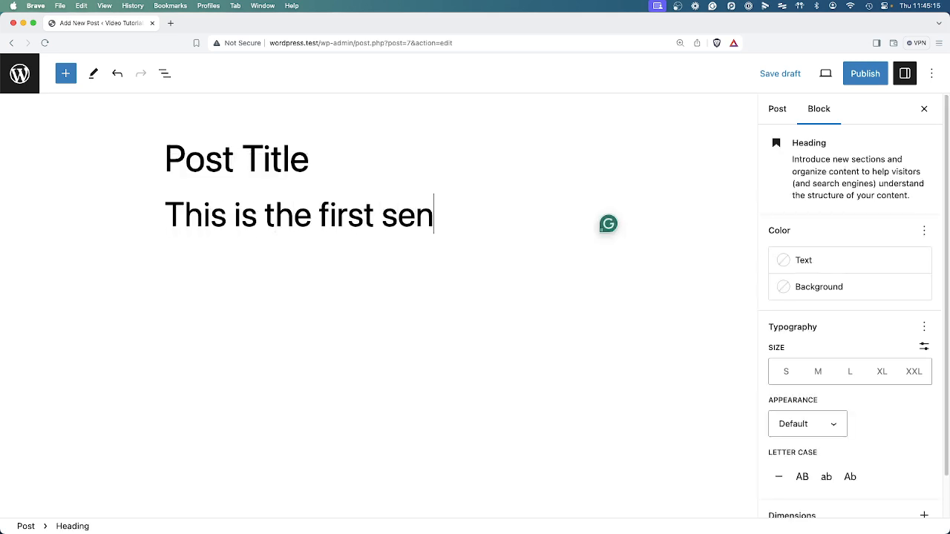
pyautogui.write('tence of my pa')
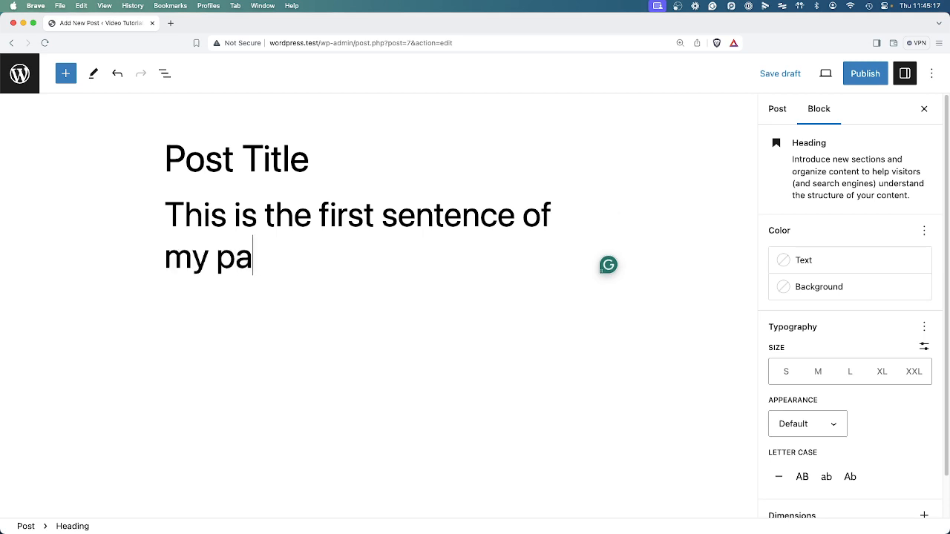
pyautogui.write('ragraph.')
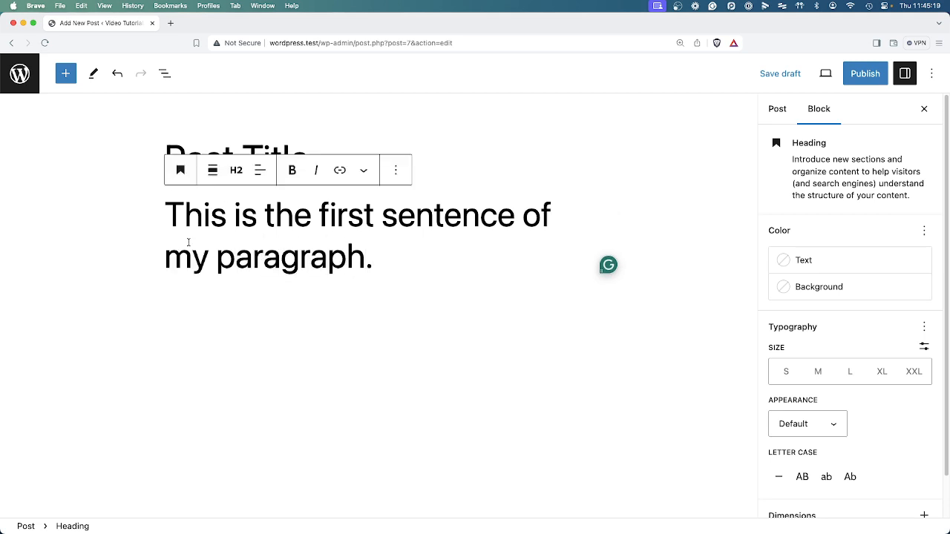
# Select the heading text and transform the heading block into a paragraph, then deselect it.
pyautogui.moveTo(313, 214); pyautogui.dragTo(272, 210)
pyautogui.tripleClick(247, 215)
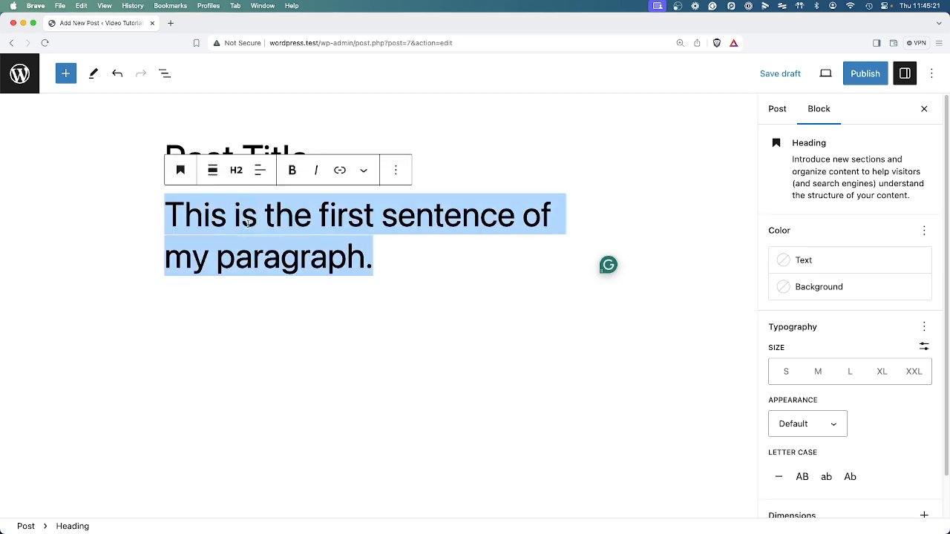
pyautogui.click(192, 172)
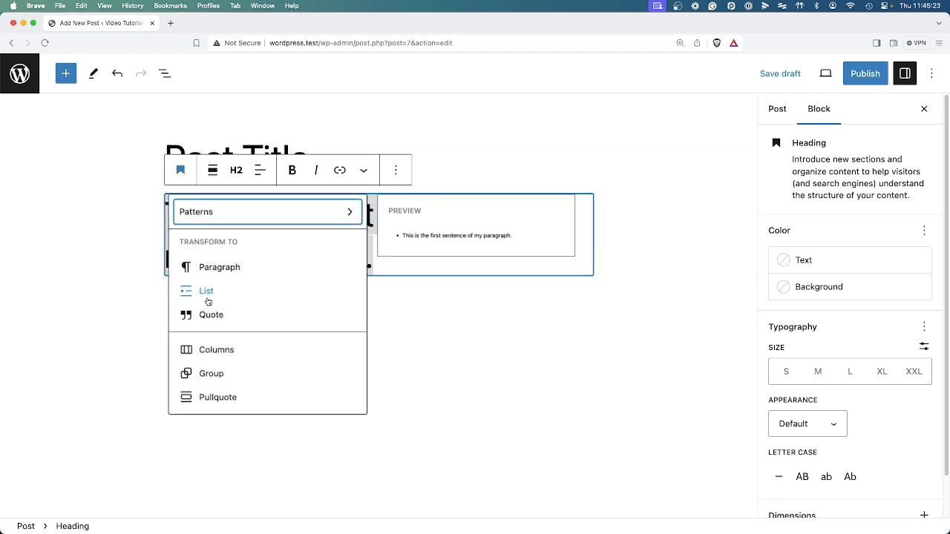
pyautogui.click(205, 266)
pyautogui.click(398, 262)
pyautogui.click(452, 211)
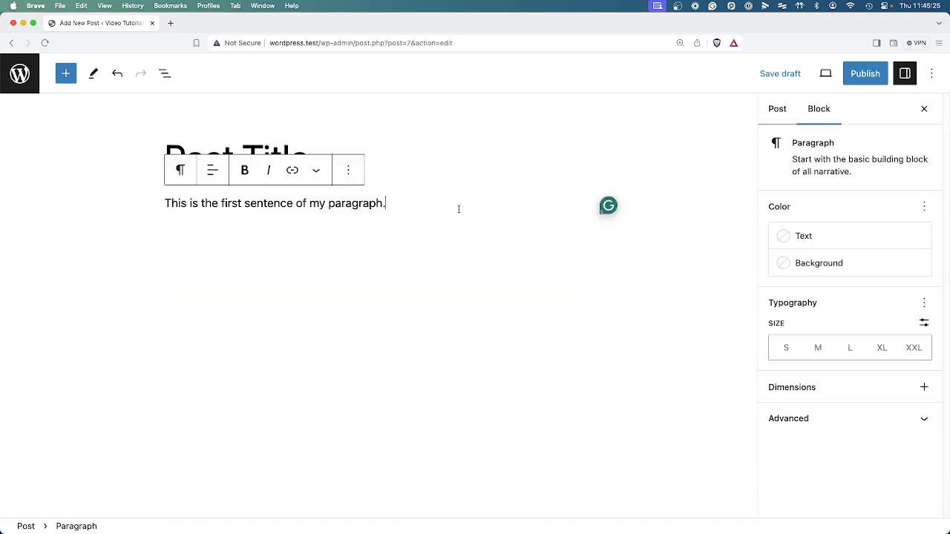
pyautogui.click(502, 235)
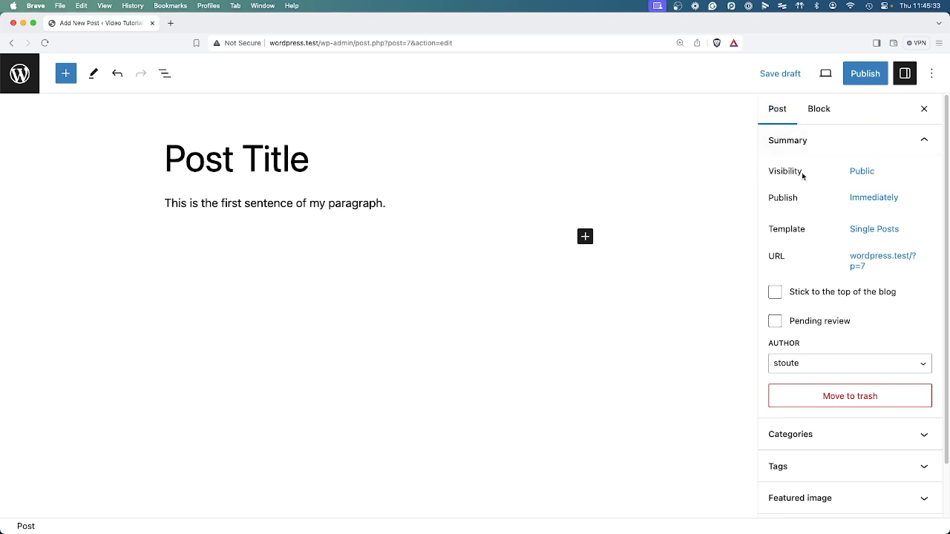
# Schedule the post to publish on March 22, 2024 at 08:00 AM.
pyautogui.click(889, 202)
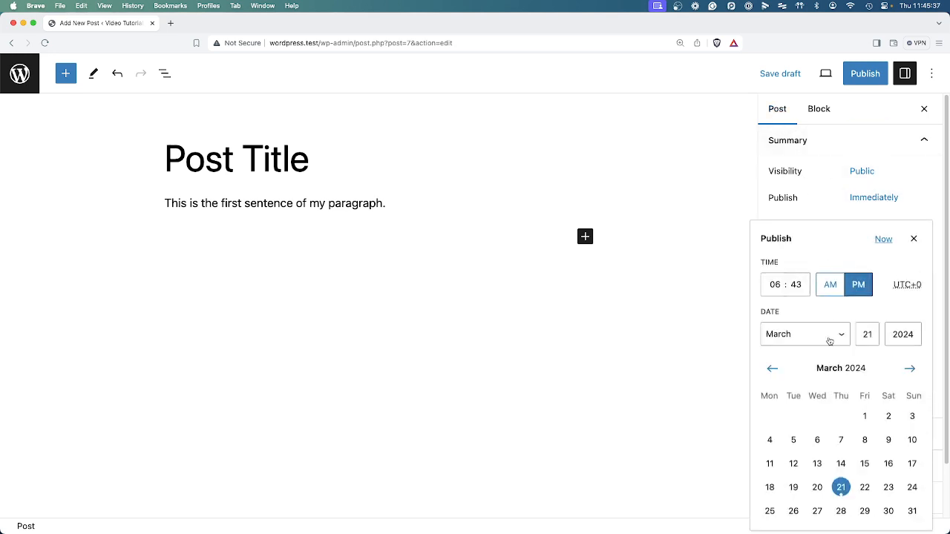
pyautogui.click(864, 488)
pyautogui.click(765, 292)
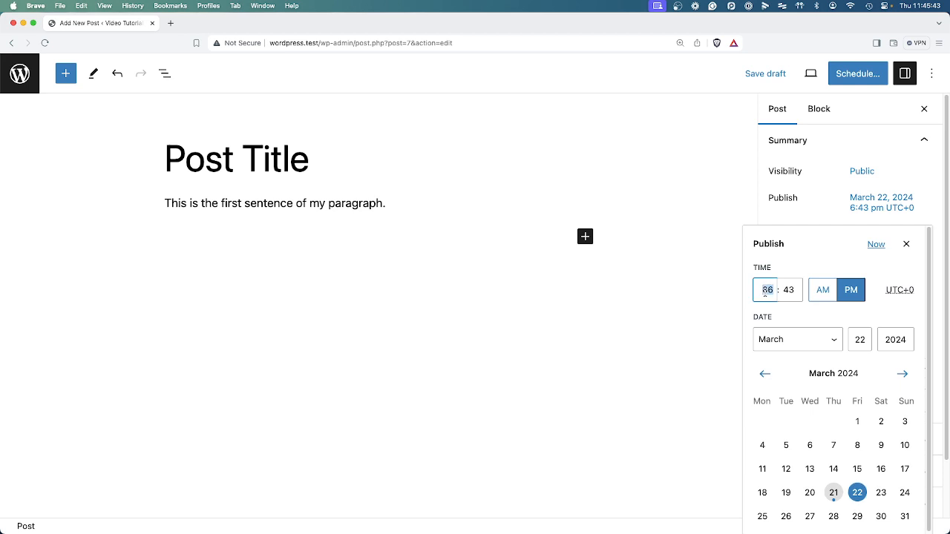
pyautogui.write('8')
pyautogui.click(795, 289)
pyautogui.doubleClick(792, 290)
pyautogui.write('00')
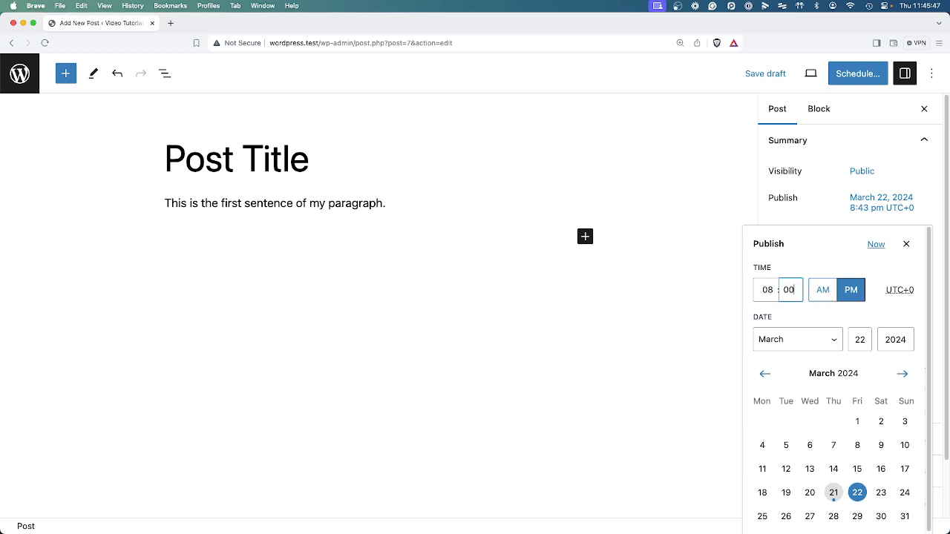
pyautogui.click(820, 290)
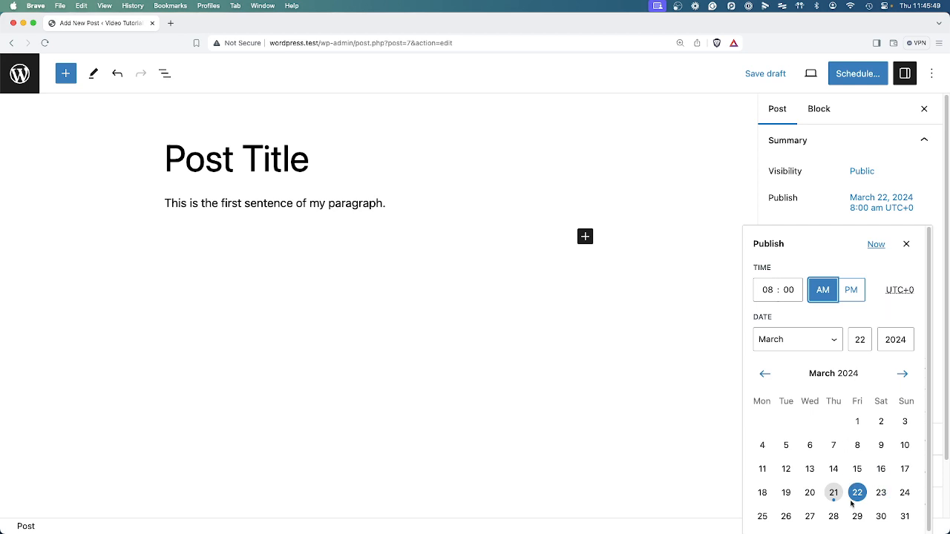
pyautogui.click(826, 207)
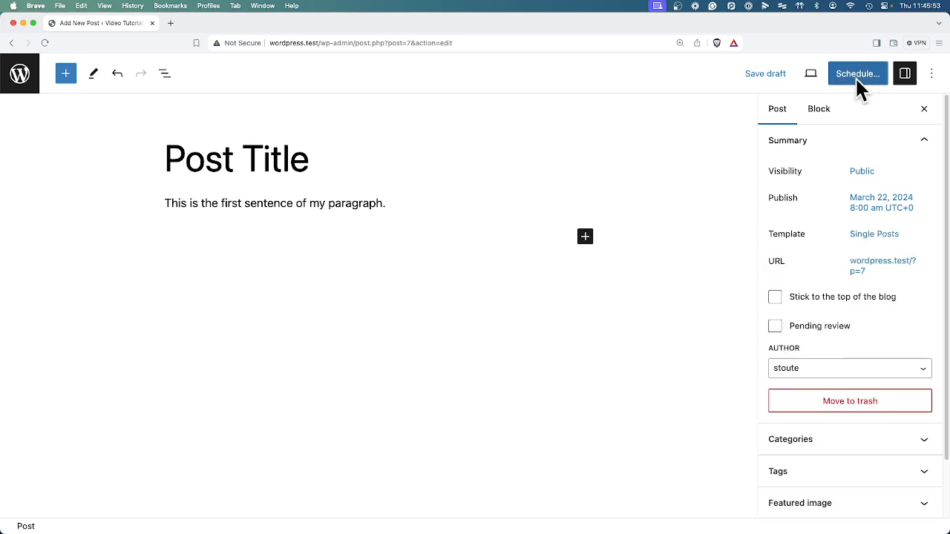
# Open the post template options and browse the available templates in the dropdown.
pyautogui.click(885, 242)
pyautogui.click(817, 339)
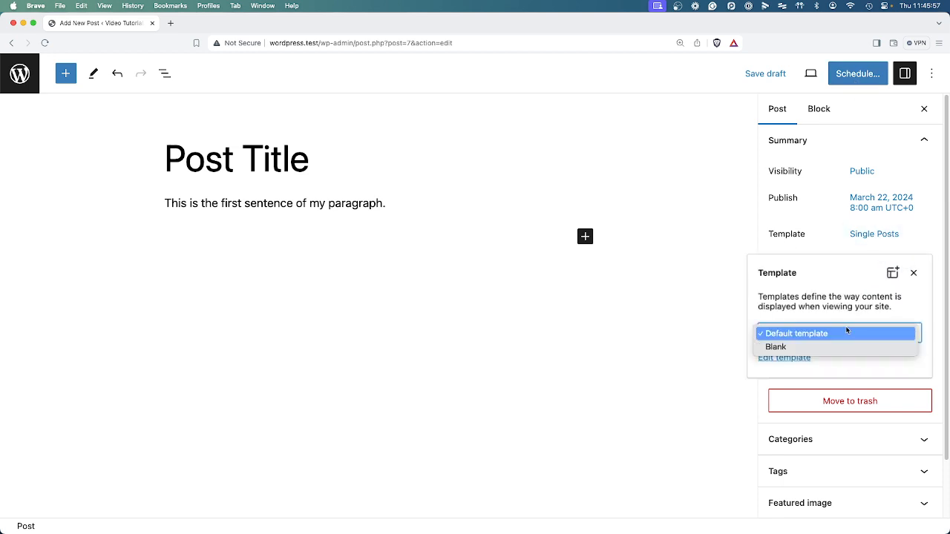
pyautogui.click(846, 329)
pyautogui.click(835, 336)
pyautogui.click(828, 296)
pyautogui.click(818, 247)
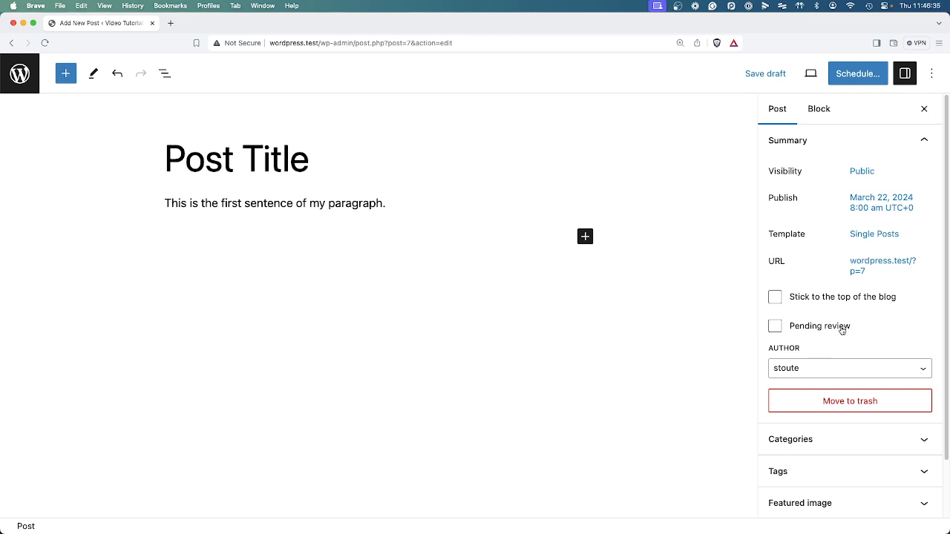
# Expand the Categories and Tags panels and add a new category named "Tutorials".
pyautogui.scroll(-2, 841, 444)
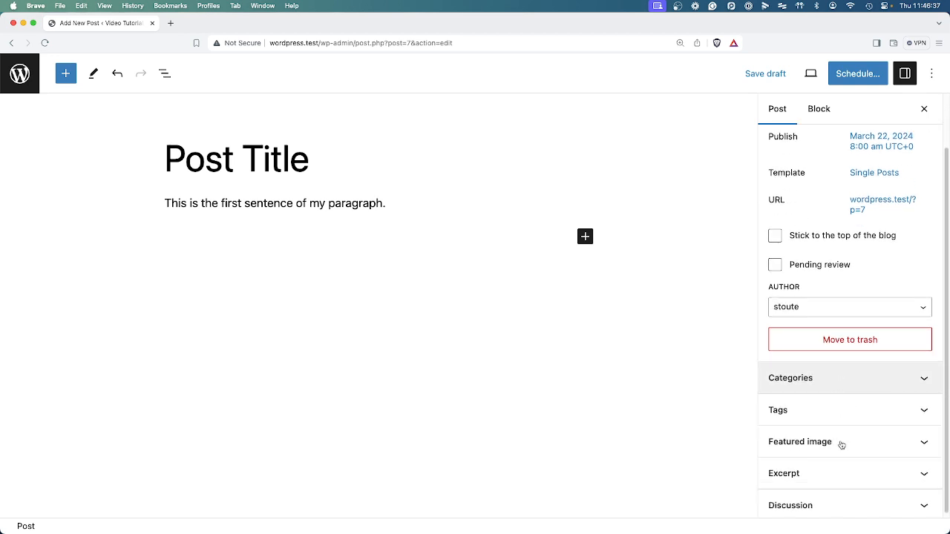
pyautogui.click(844, 384)
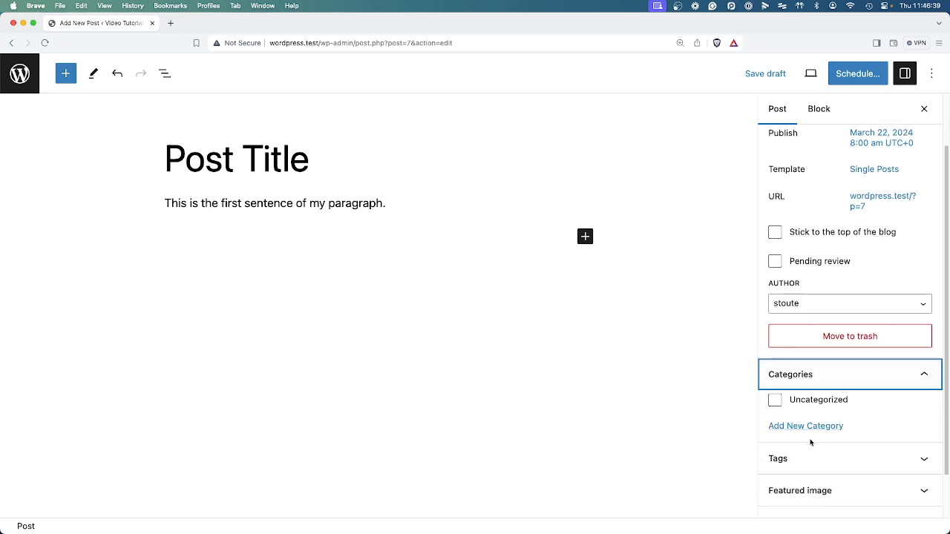
pyautogui.scroll(-2, 859, 443)
pyautogui.click(841, 410)
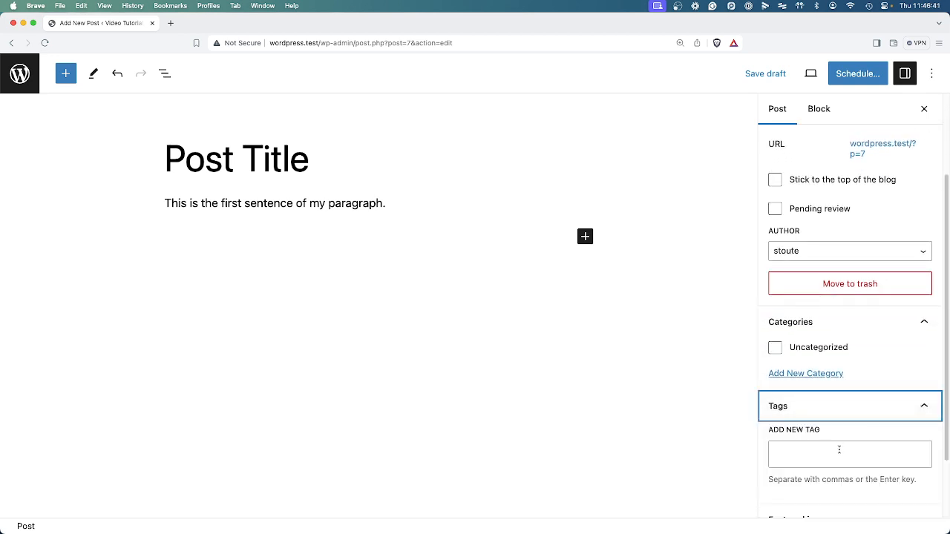
pyautogui.scroll(-2, 852, 455)
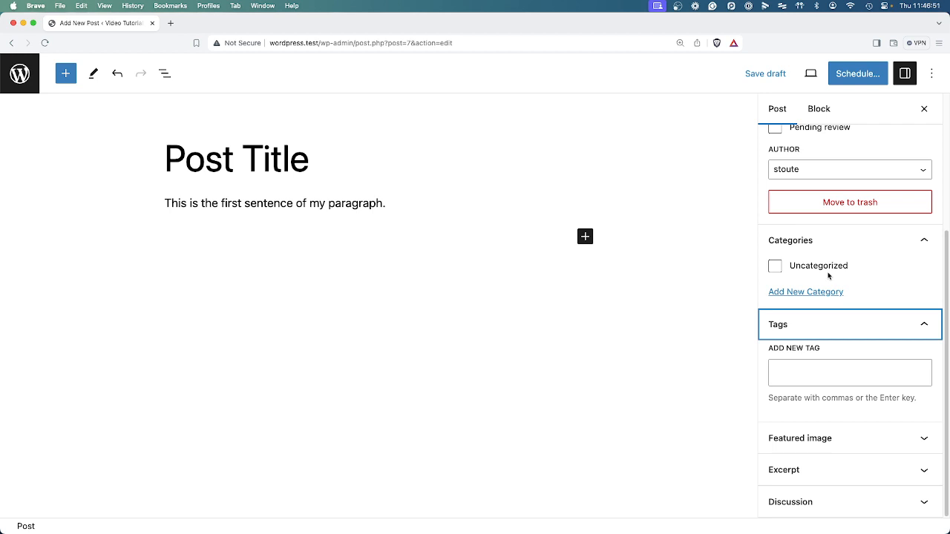
pyautogui.click(807, 295)
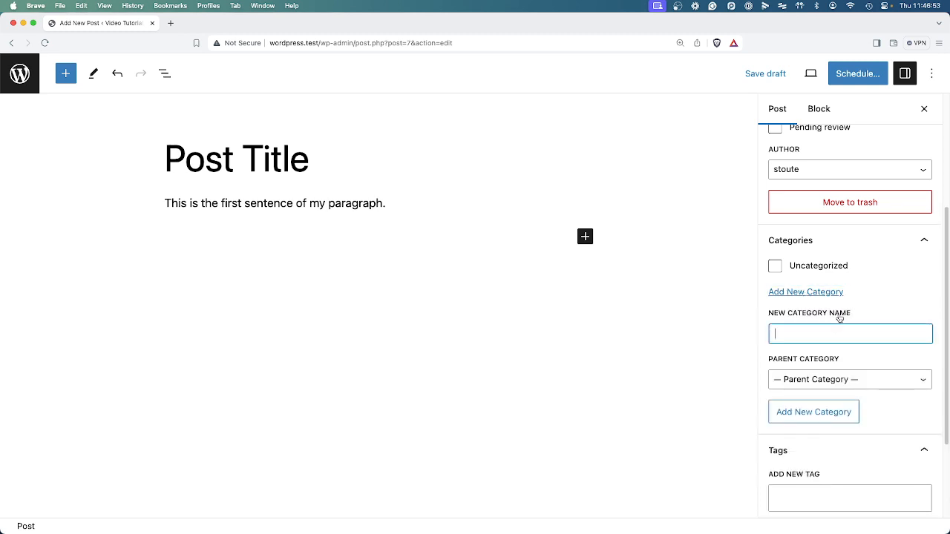
pyautogui.write('Tutorials')
pyautogui.click(829, 413)
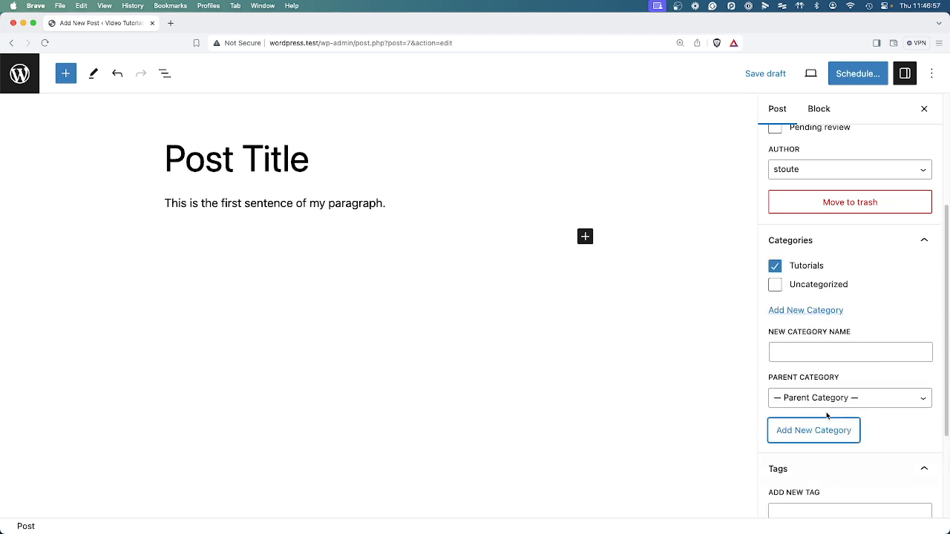
# Uncheck Tutorials and add a new "WordPress" category with Tutorials as its parent category.
pyautogui.click(797, 274)
pyautogui.click(810, 351)
pyautogui.write('W')
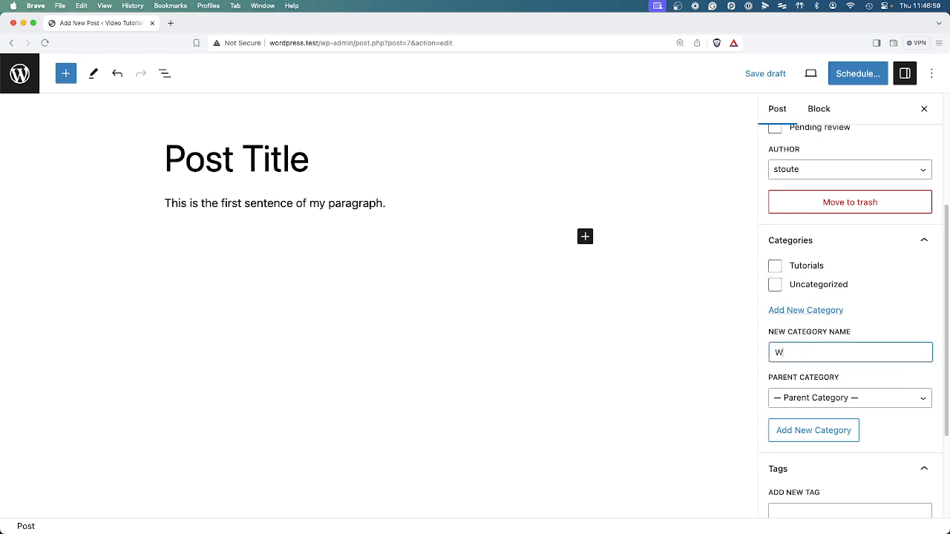
pyautogui.write('ordPress')
pyautogui.click(813, 398)
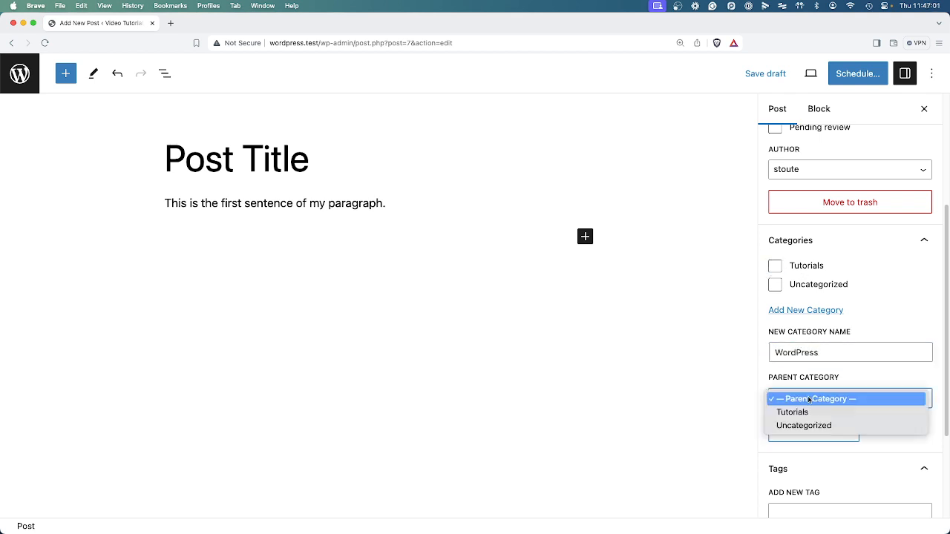
pyautogui.click(832, 417)
pyautogui.click(823, 432)
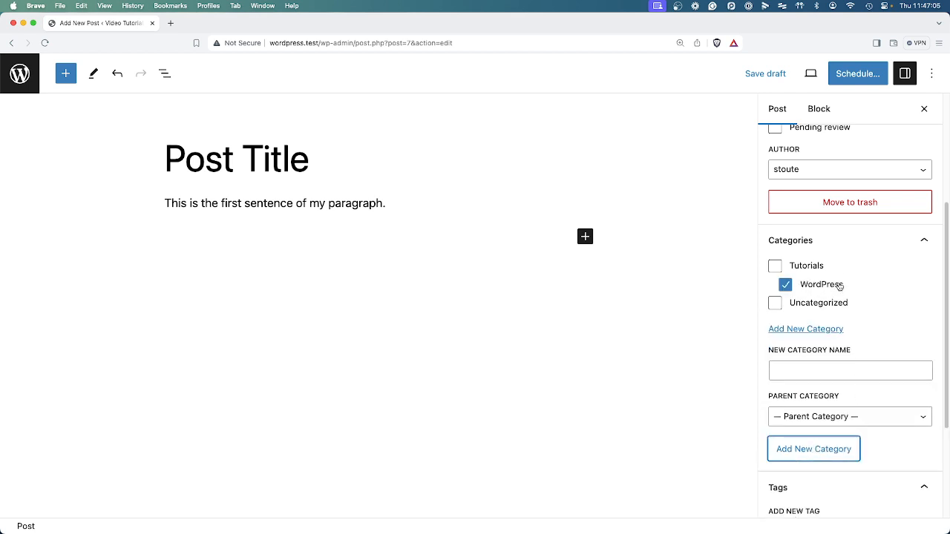
# Add the tags "how-to" and "posts" to the post.
pyautogui.scroll(-3, 859, 378)
pyautogui.click(820, 415)
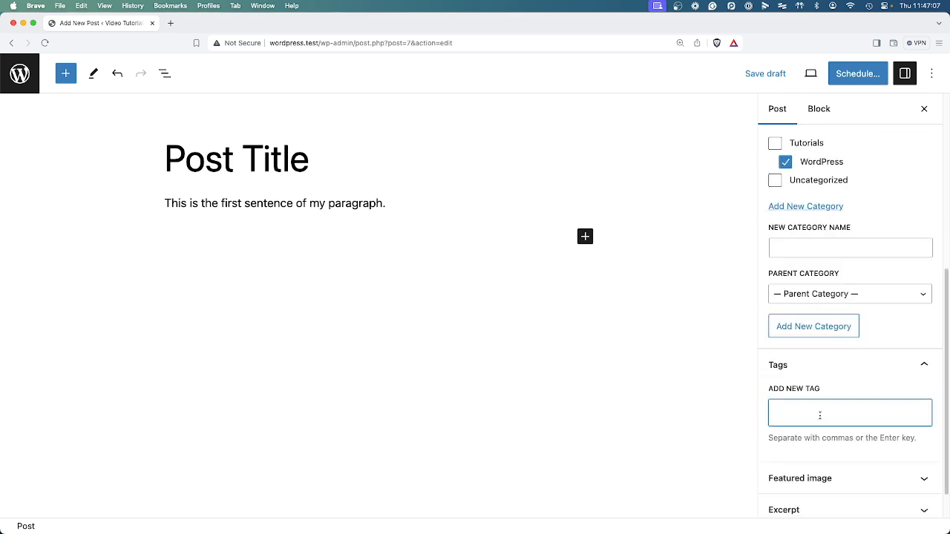
pyautogui.write('how-to')
pyautogui.press('Return')
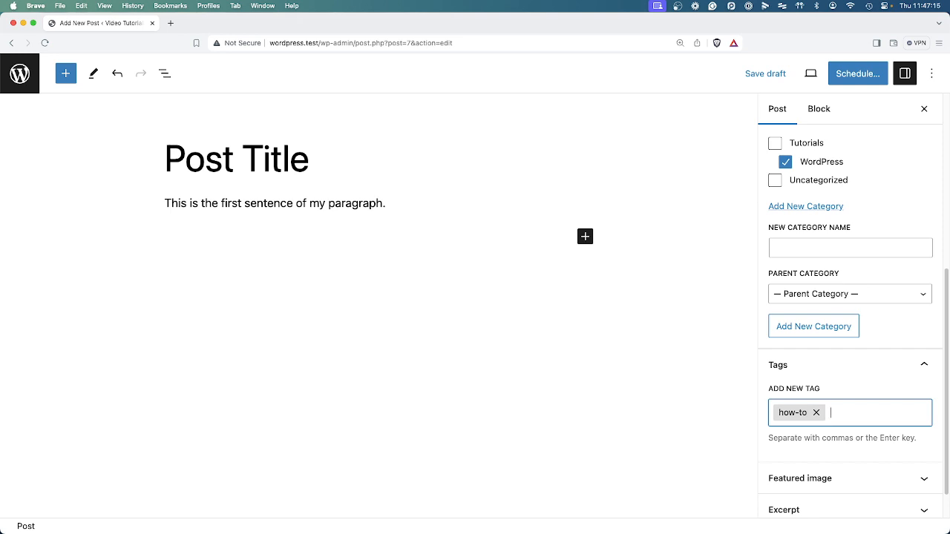
pyautogui.press('Return')
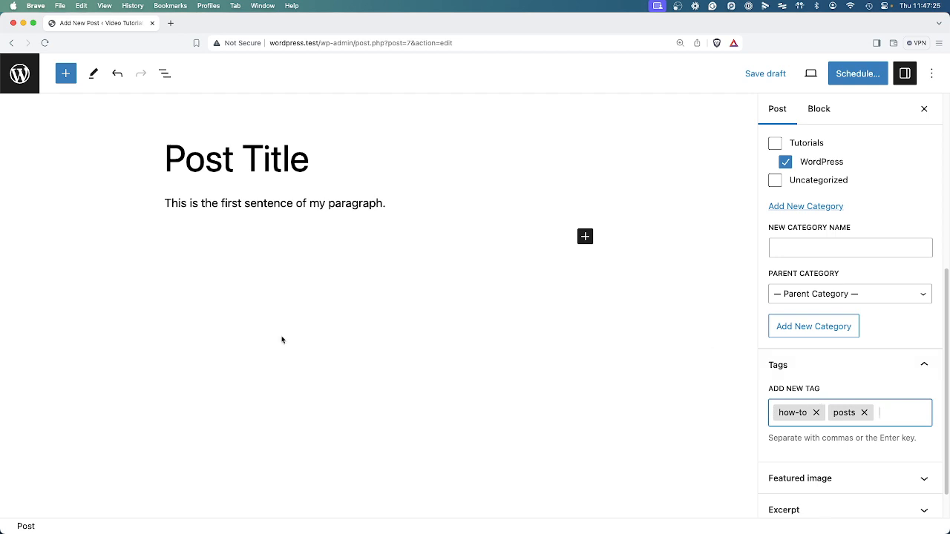
# Expand the Featured image, Excerpt and Discussion panels to review them, then reopen the publish date settings.
pyautogui.scroll(-2, 924, 434)
pyautogui.click(901, 437)
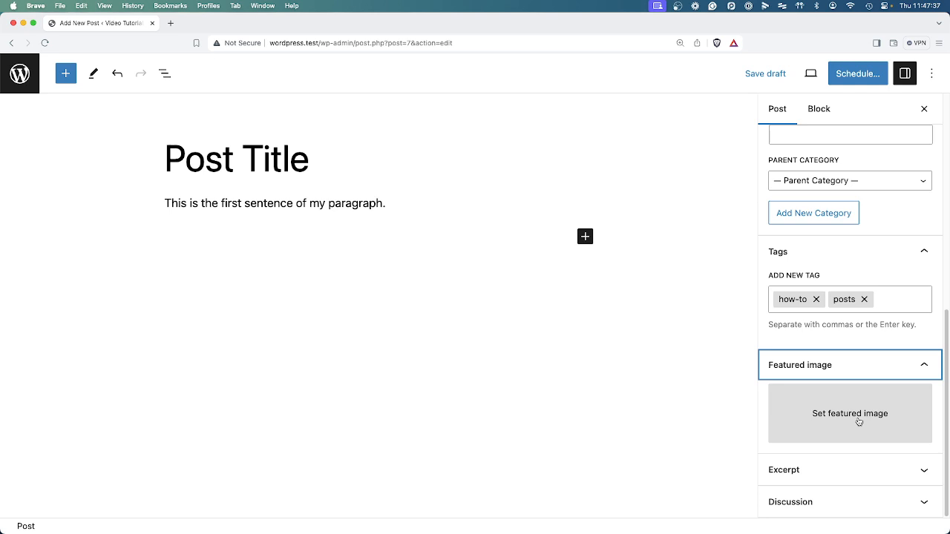
pyautogui.click(864, 475)
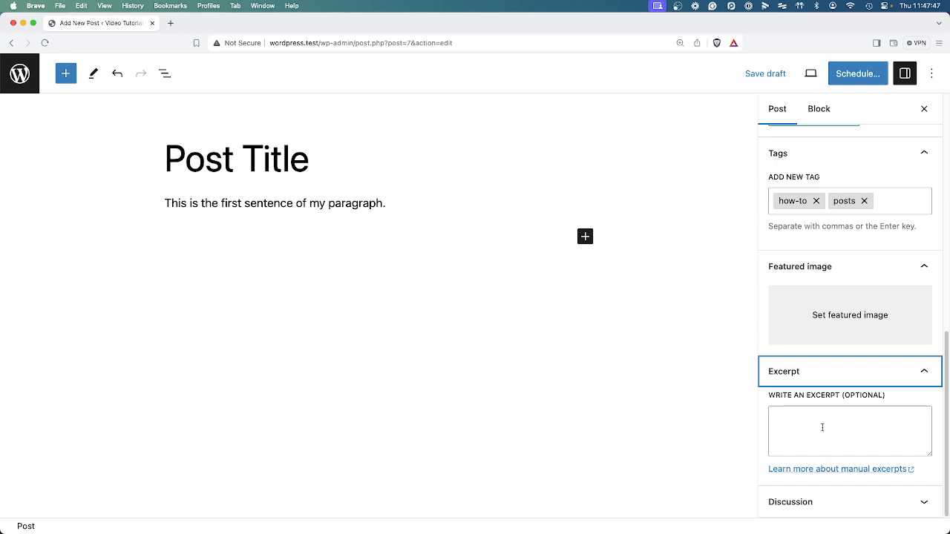
pyautogui.click(852, 502)
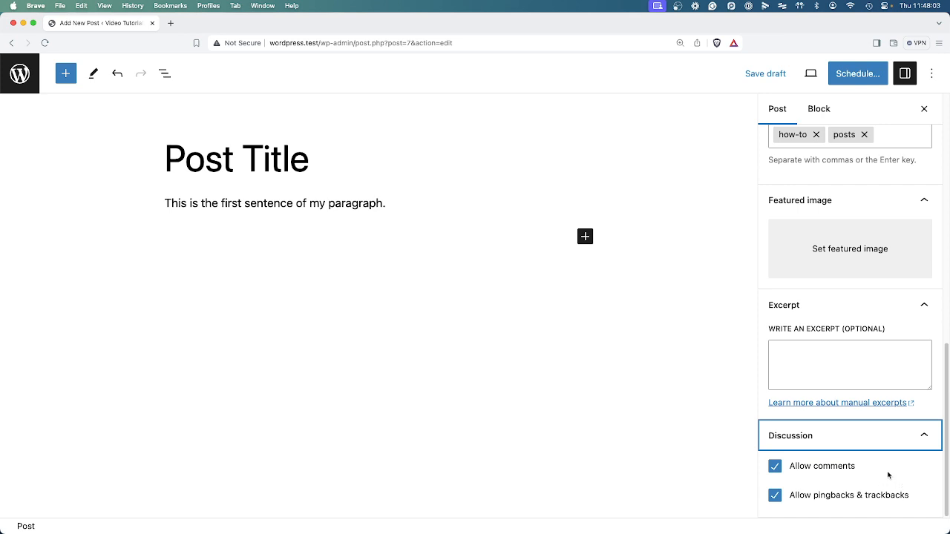
pyautogui.scroll(10, 881, 457)
pyautogui.scroll(-10, 881, 457)
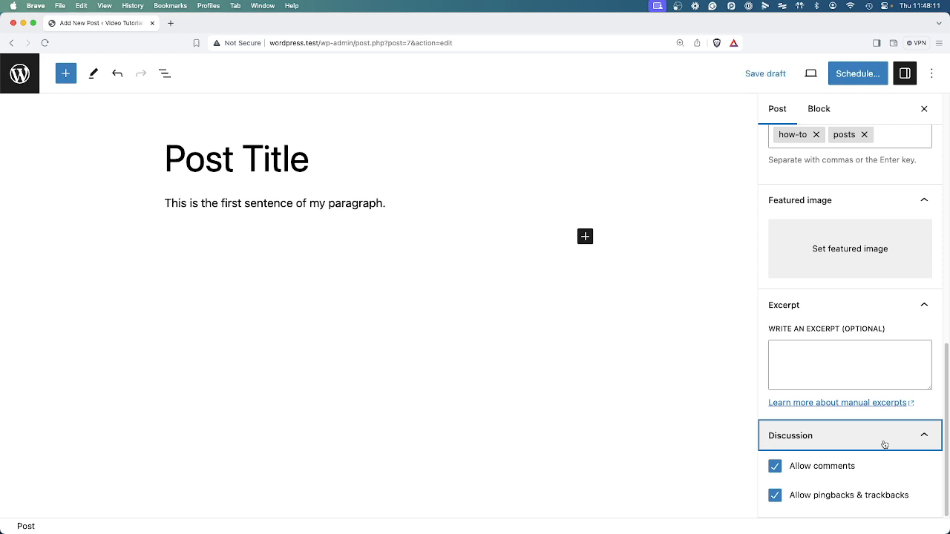
pyautogui.scroll(10, 852, 195)
pyautogui.click(888, 202)
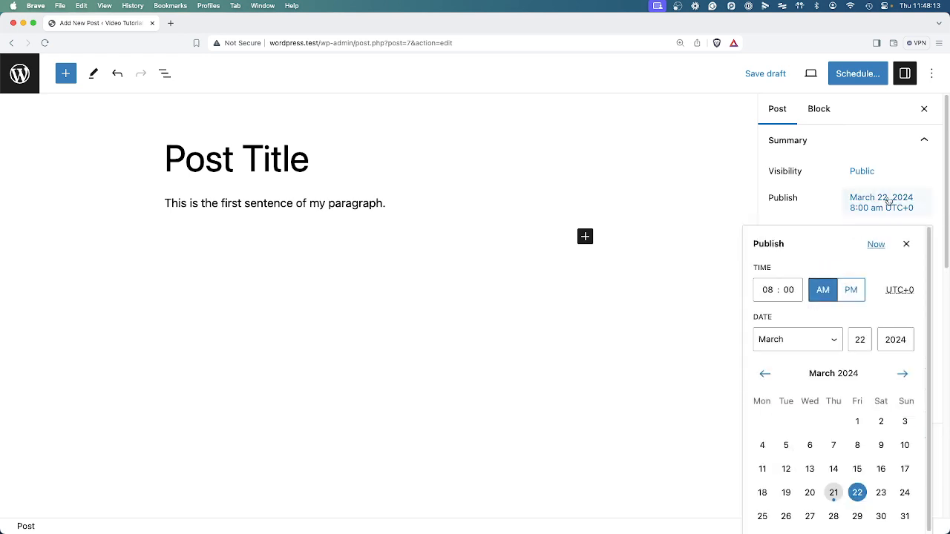
# Set the publish date to now and publish the post, confirming in the pre-publish panel.
pyautogui.click(876, 245)
pyautogui.click(907, 244)
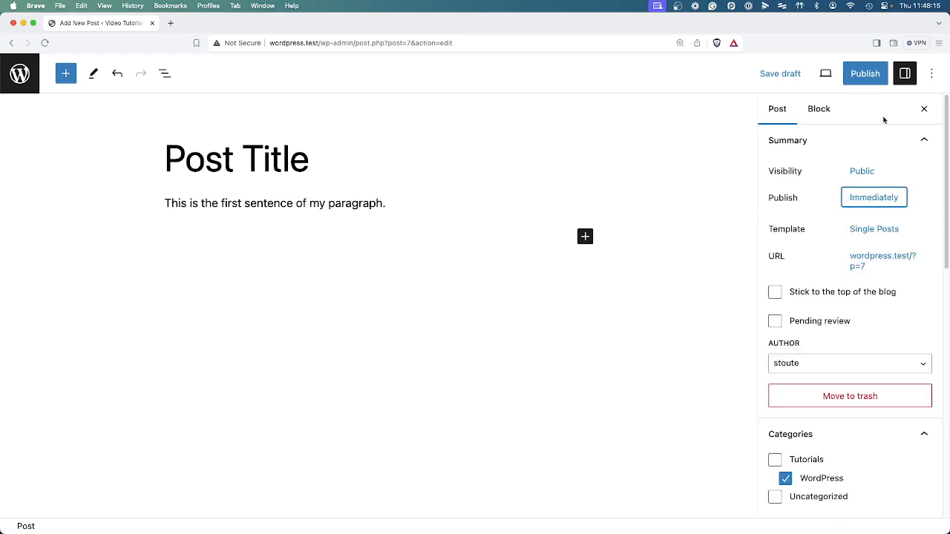
pyautogui.click(862, 78)
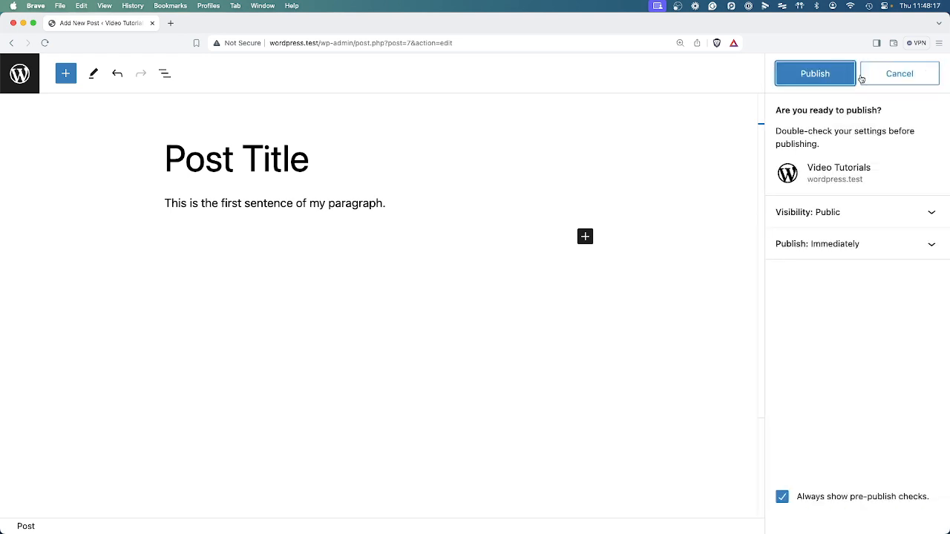
pyautogui.click(834, 83)
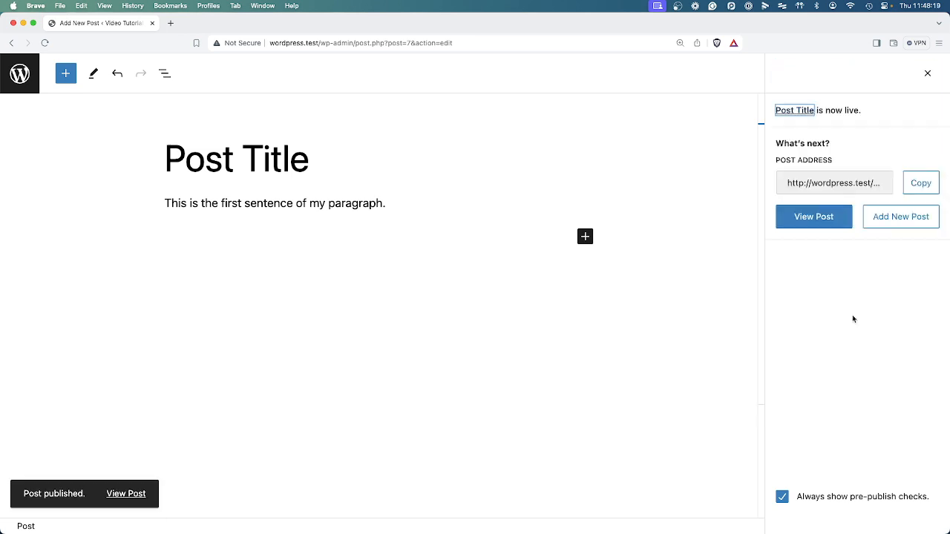
# Open the published post on the site, scroll through it, and return to editing the post.
pyautogui.click(136, 495)
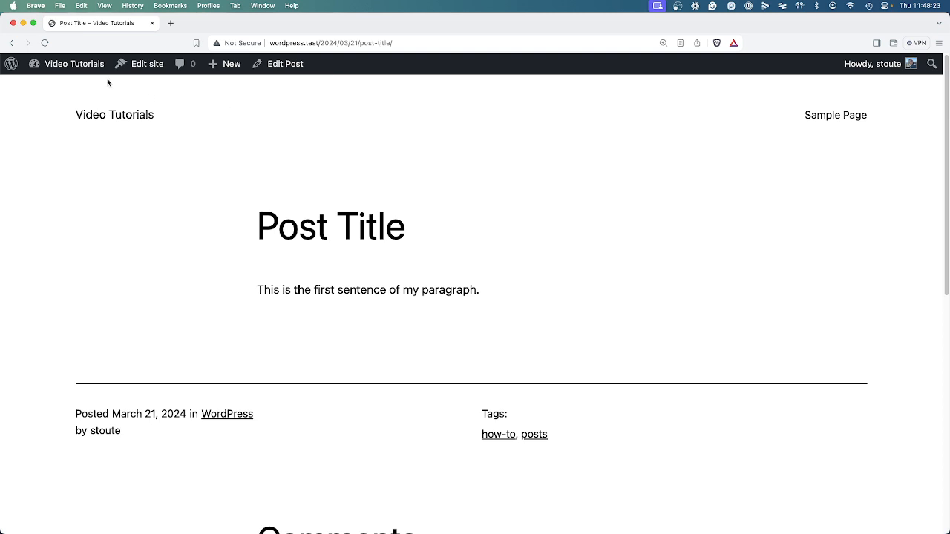
pyautogui.scroll(-3, 366, 317)
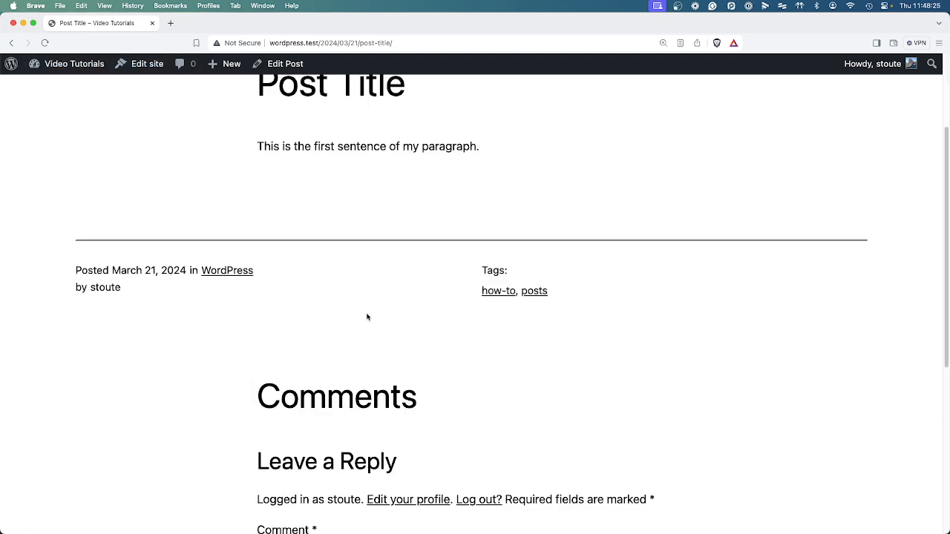
pyautogui.scroll(-2, 363, 315)
pyautogui.scroll(5, 361, 311)
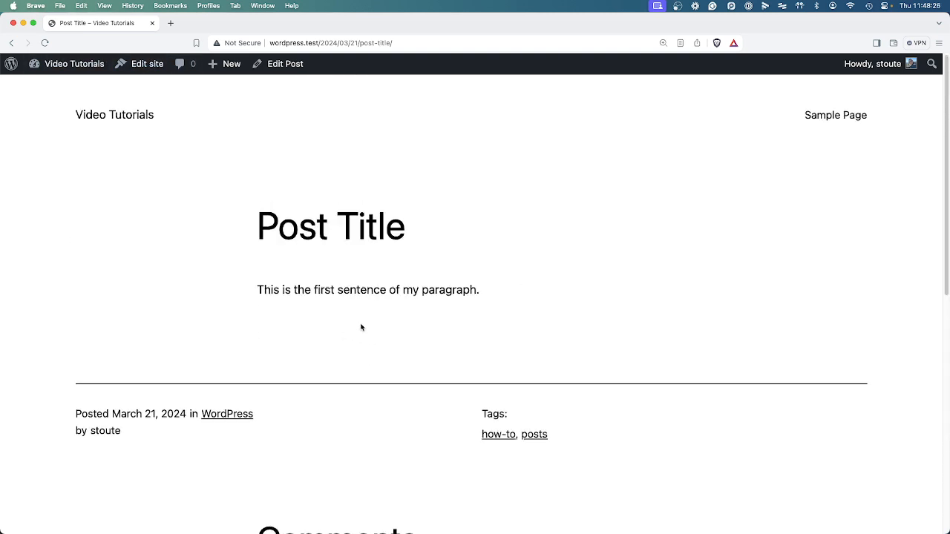
pyautogui.click(268, 64)
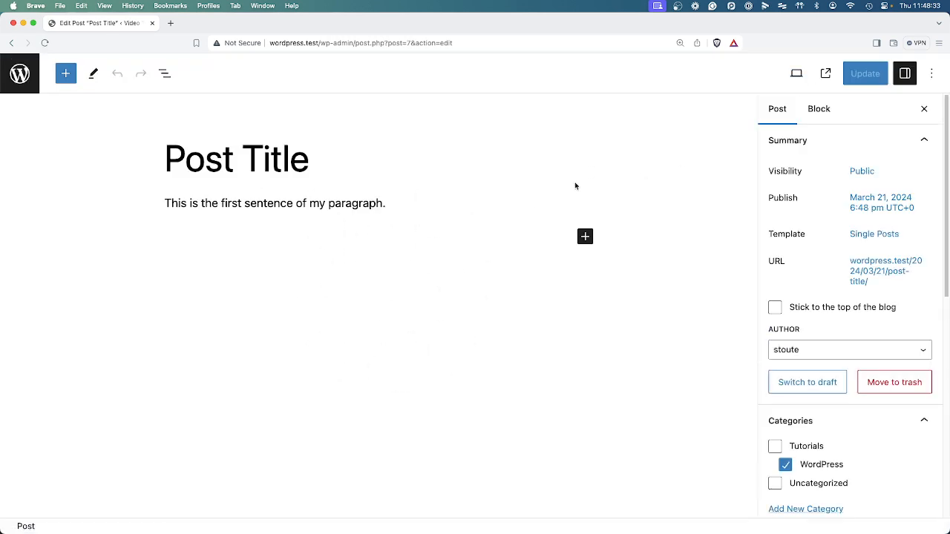
# Preview the post in Tablet, Mobile and Desktop views, ending on Desktop, and close the preview menu.
pyautogui.click(797, 74)
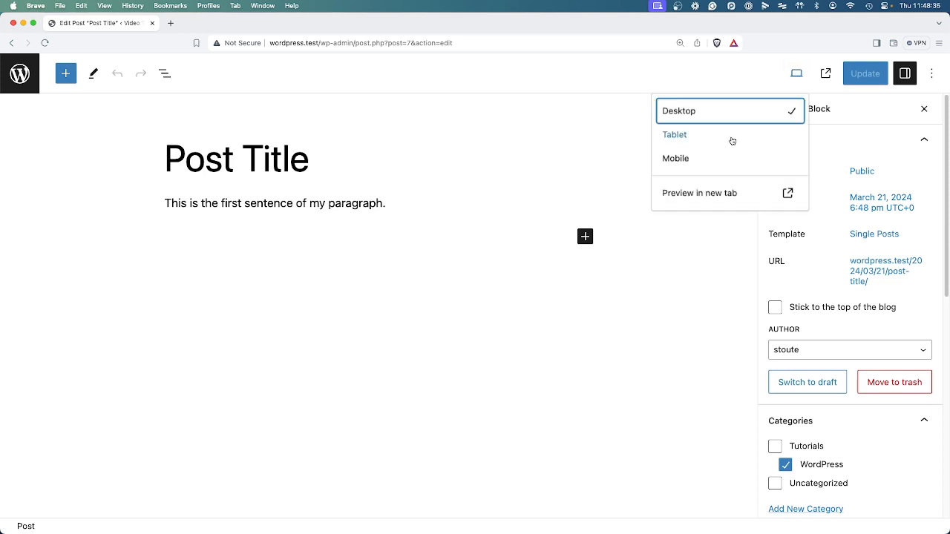
pyautogui.click(732, 139)
pyautogui.click(768, 157)
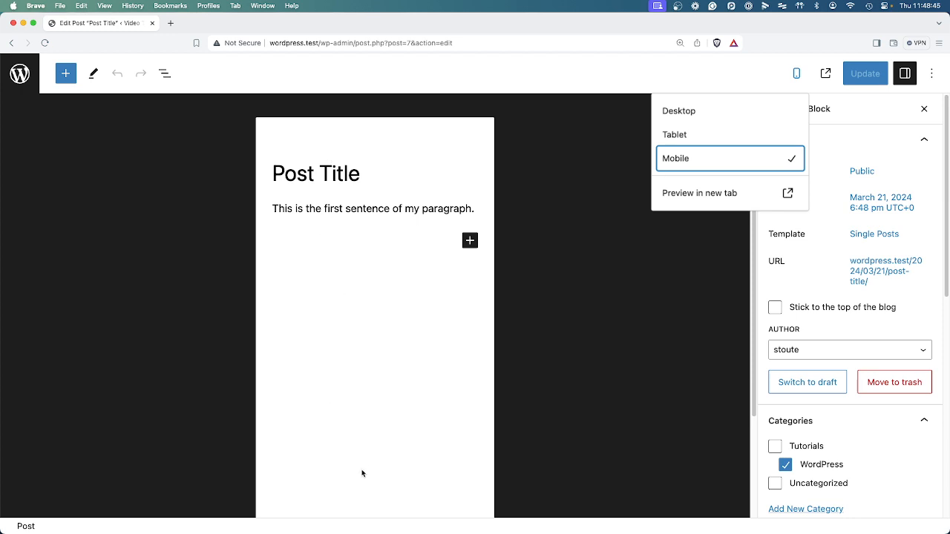
pyautogui.click(695, 136)
pyautogui.click(694, 114)
pyautogui.click(700, 157)
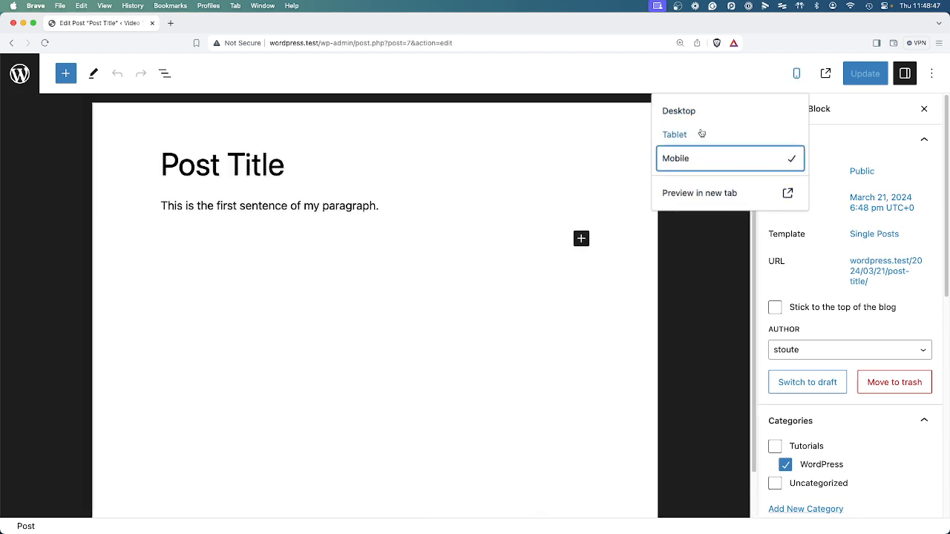
pyautogui.click(702, 135)
pyautogui.click(700, 156)
pyautogui.click(709, 111)
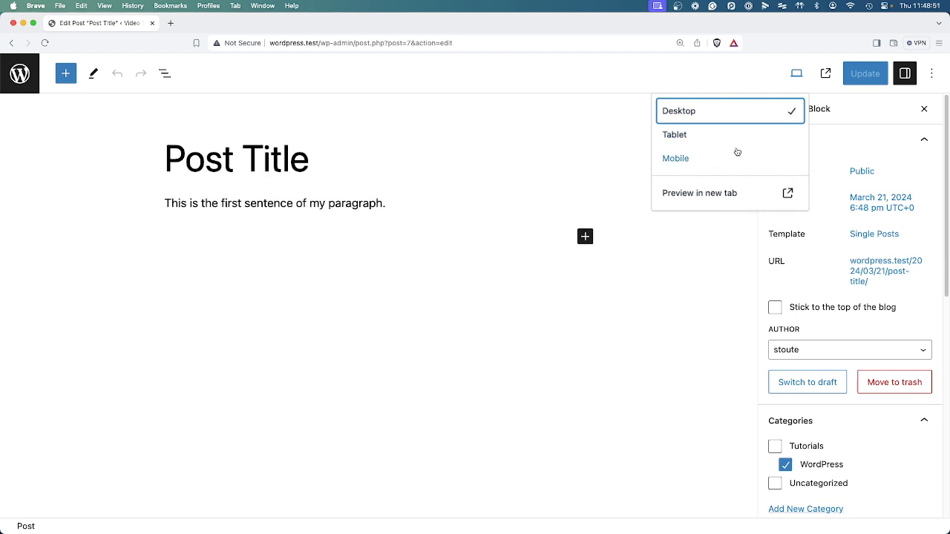
pyautogui.click(568, 102)
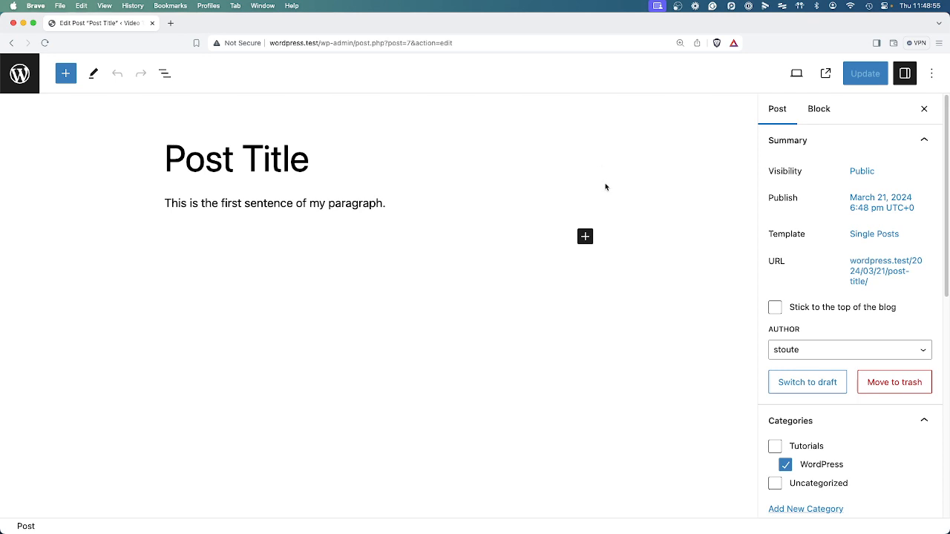